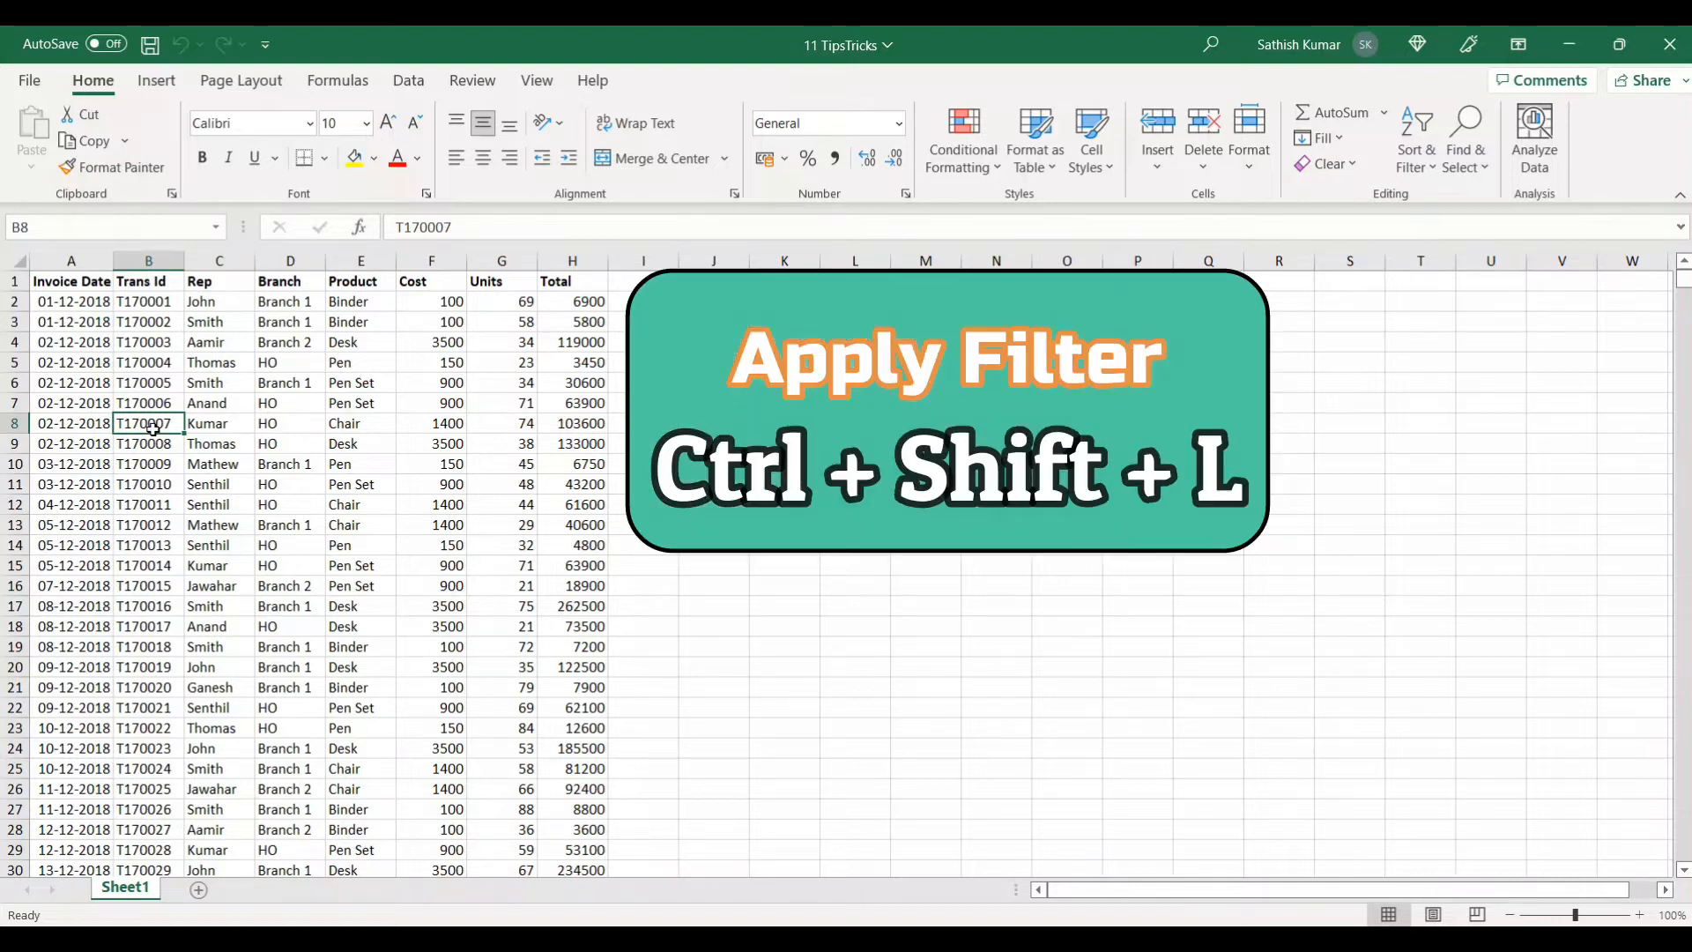
# Turn on filtering for the transaction data and go to the Invoice Date header in A1
pyautogui.hotkey('ctrl', 'shift', 'l')
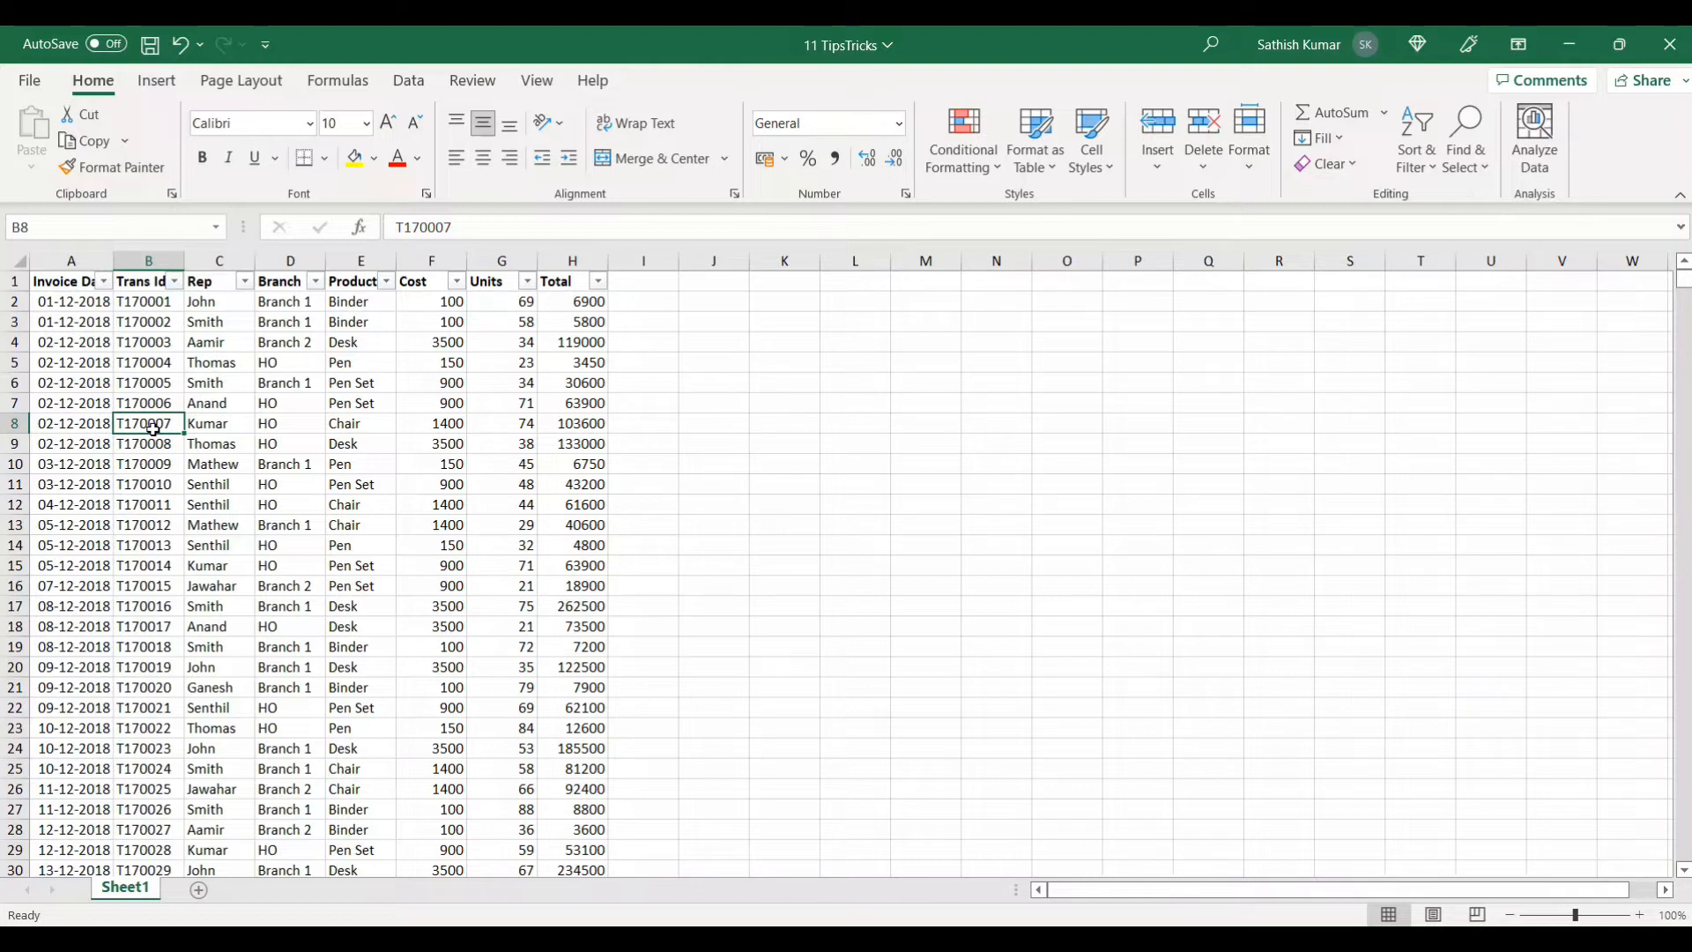
pyautogui.press('Left')
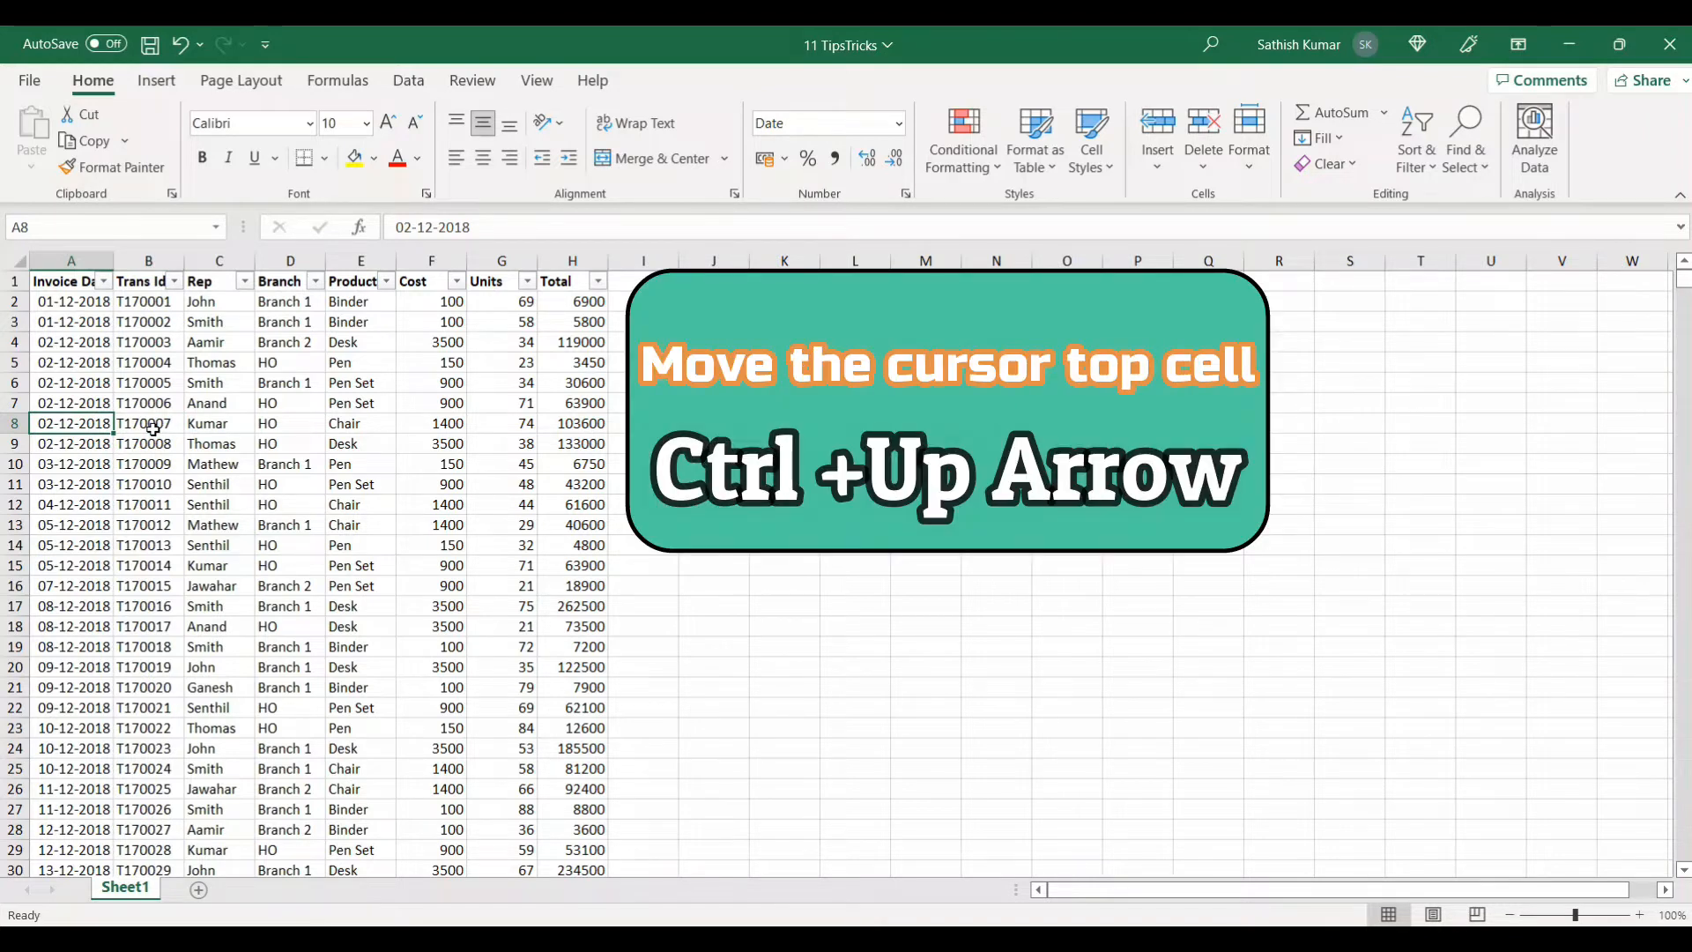
pyautogui.hotkey('ctrl', 'Up')
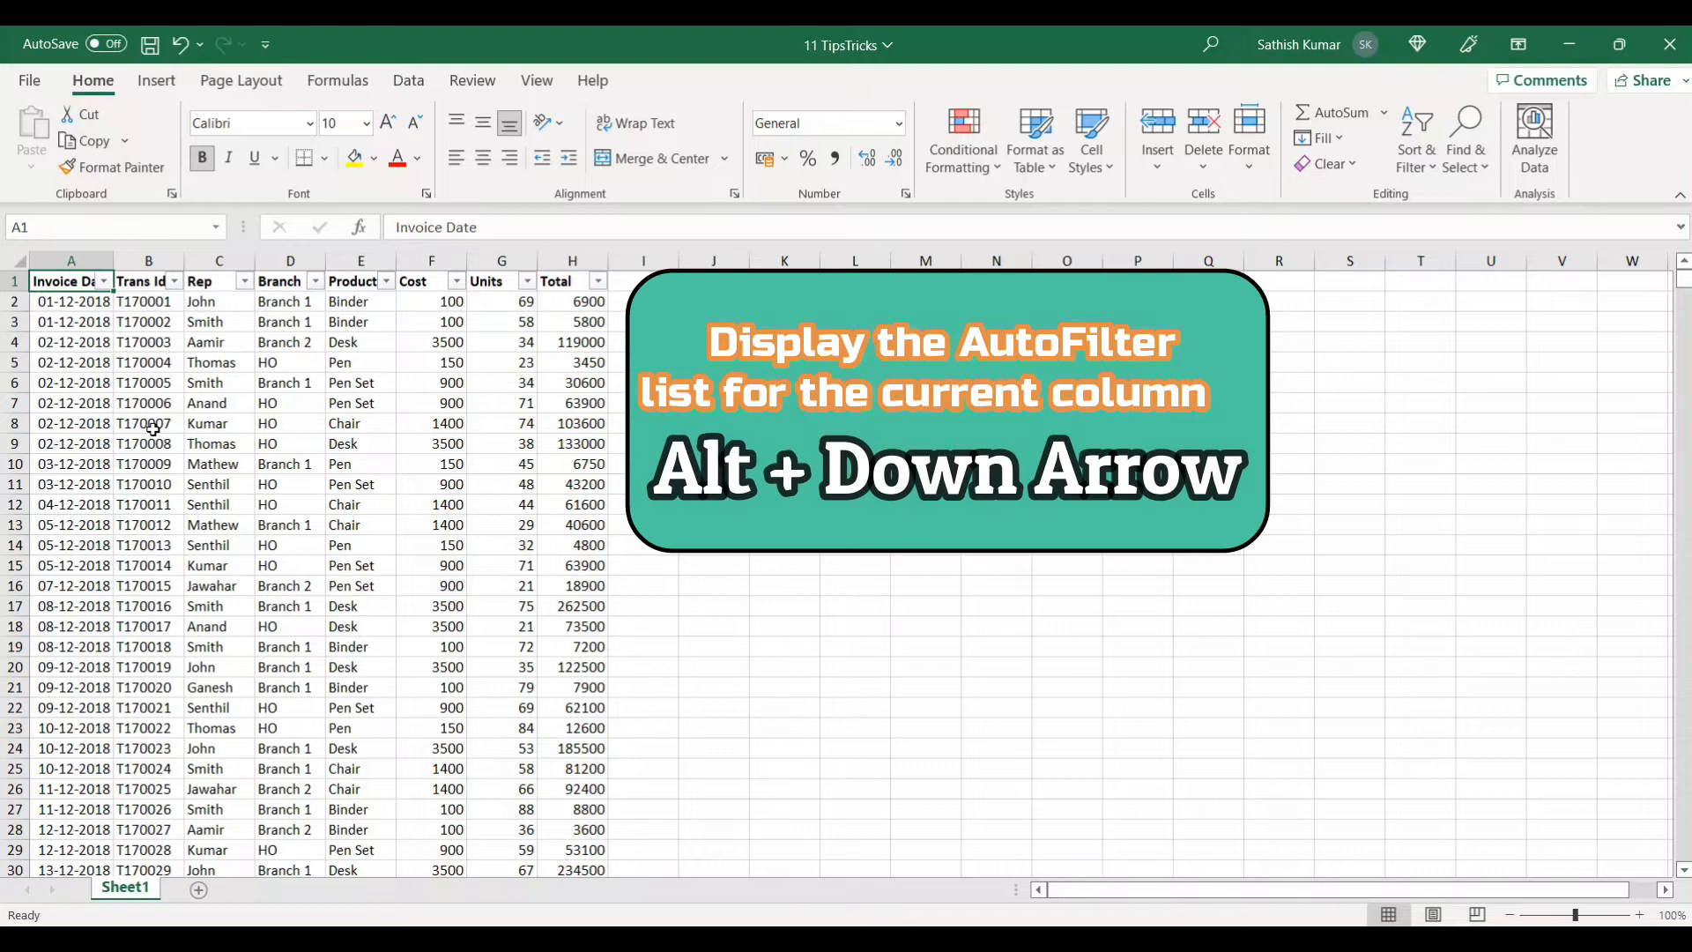
# Filter the Invoice Date column with the This Year date filter
pyautogui.hotkey('alt', 'Down')
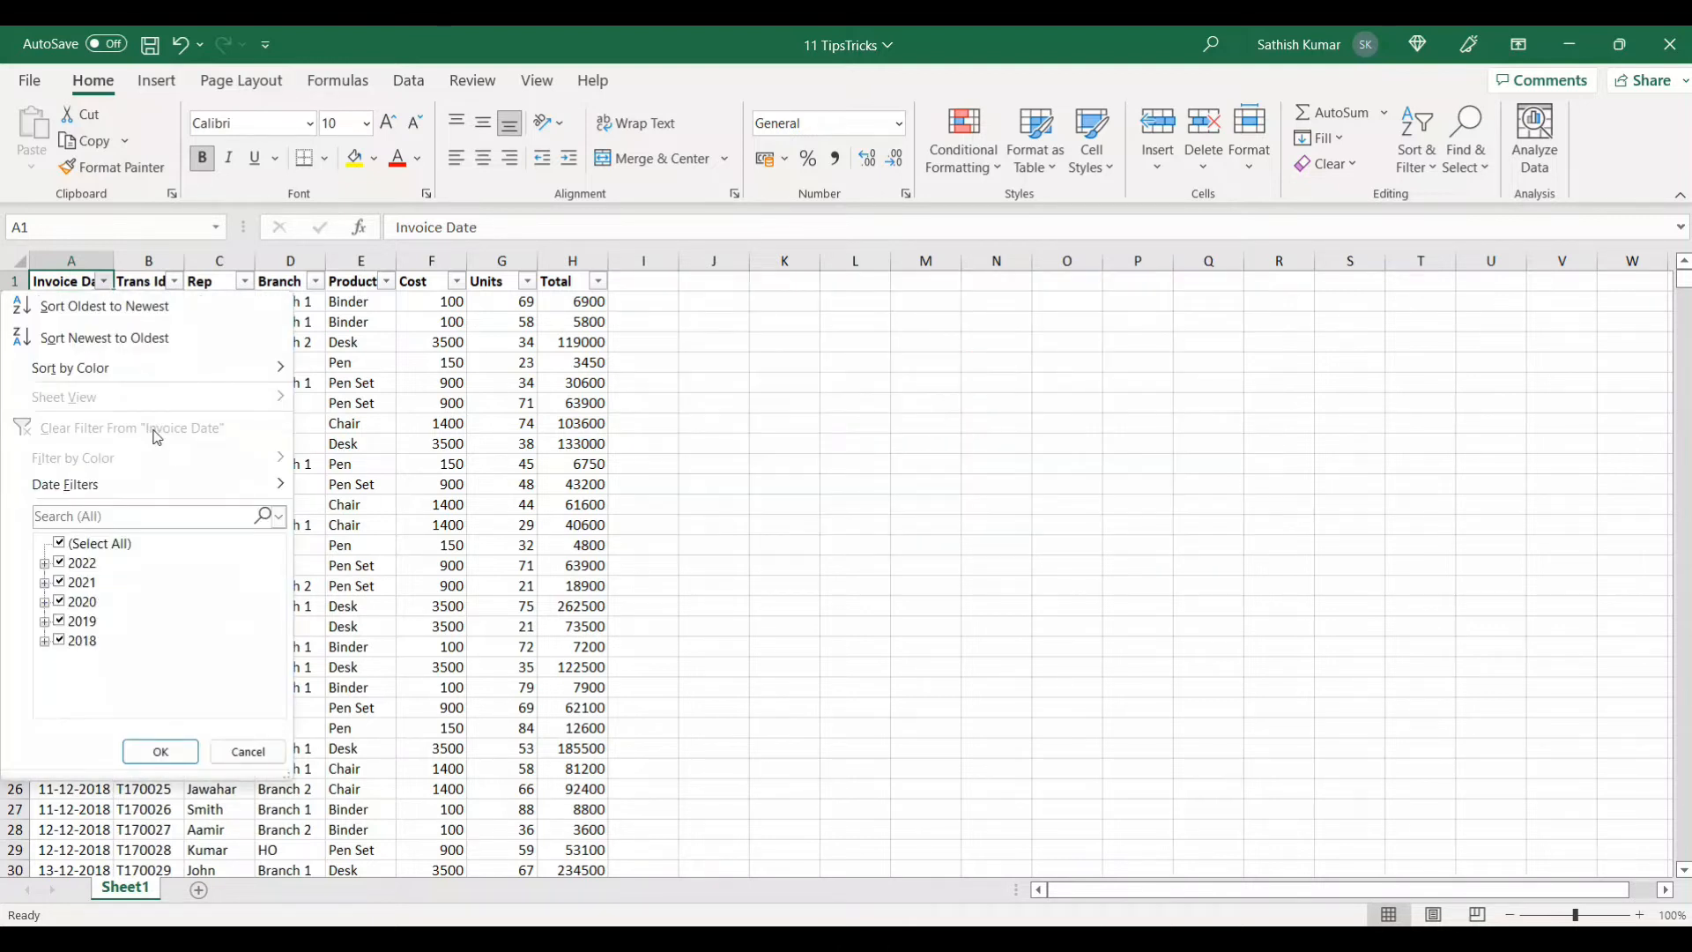
pyautogui.press('Down')
pyautogui.press('Down')
pyautogui.press('Down')
pyautogui.press('Down')
pyautogui.press('Down')
pyautogui.press('Down')
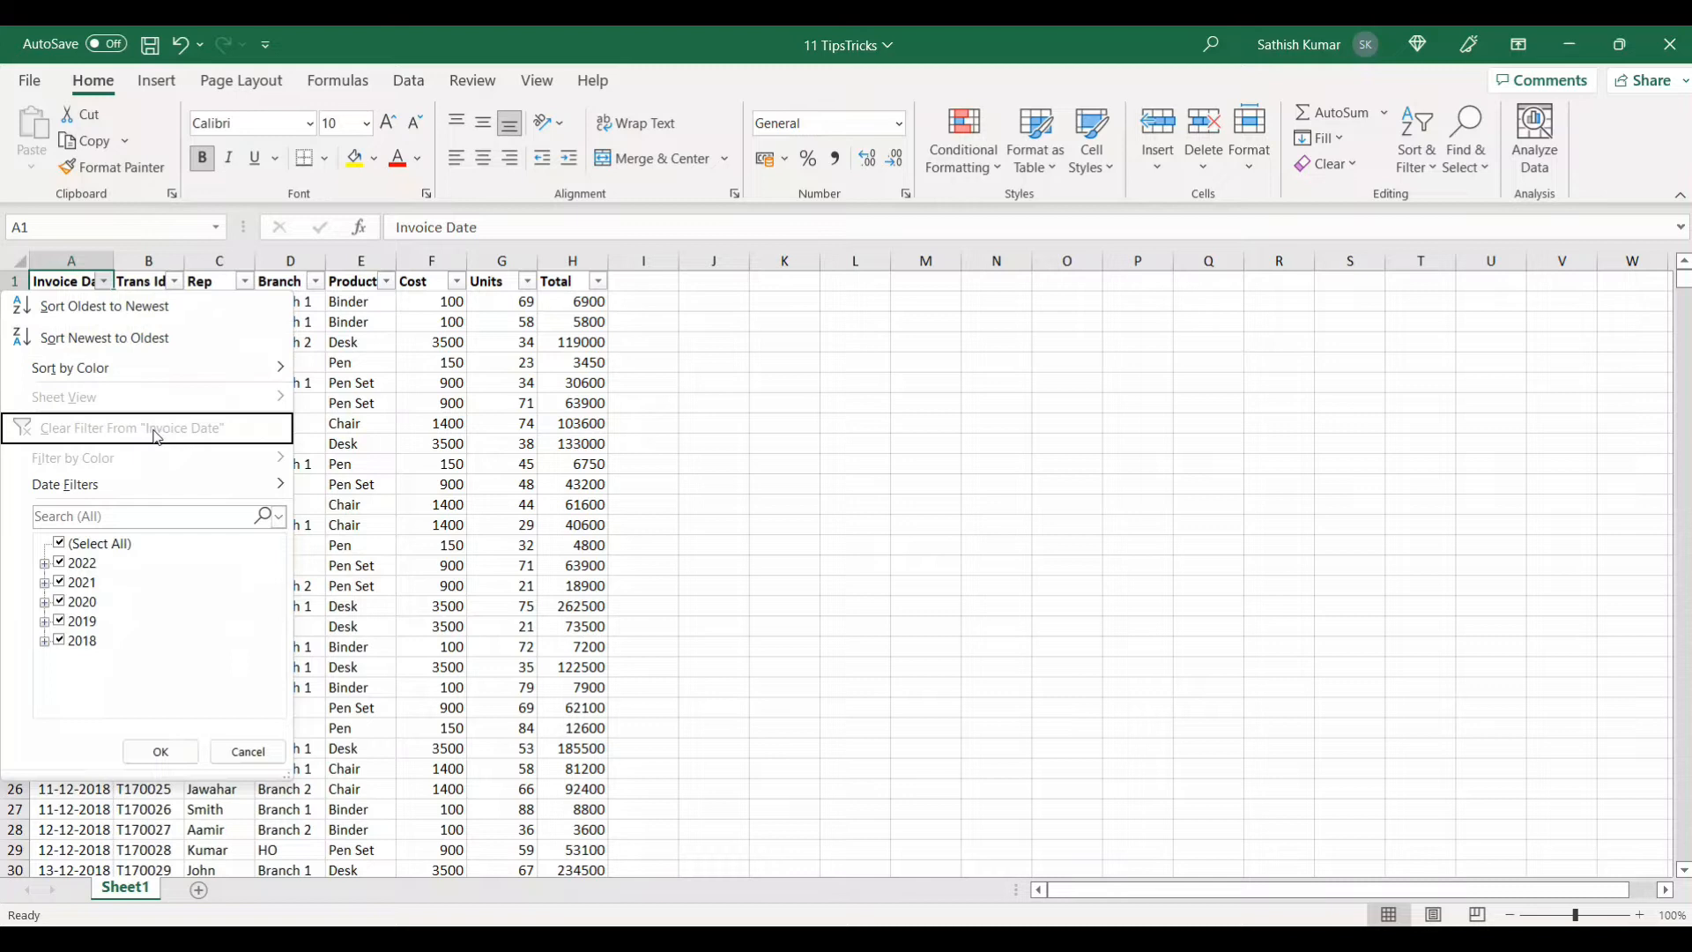
pyautogui.press('Down')
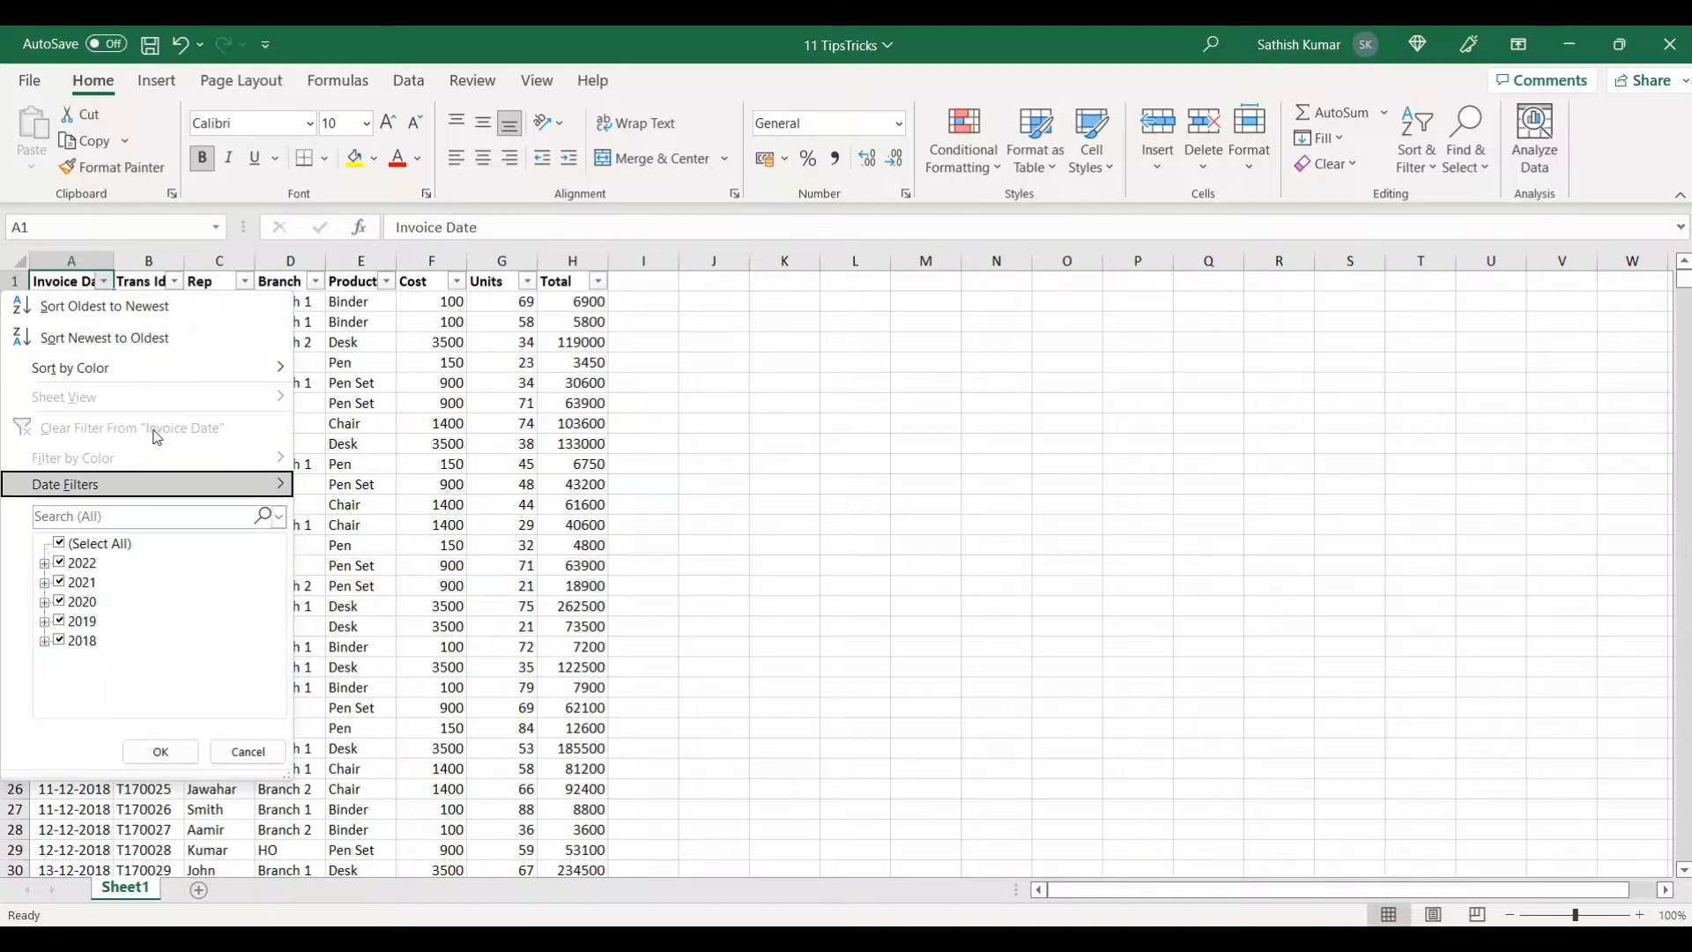
pyautogui.press('Right')
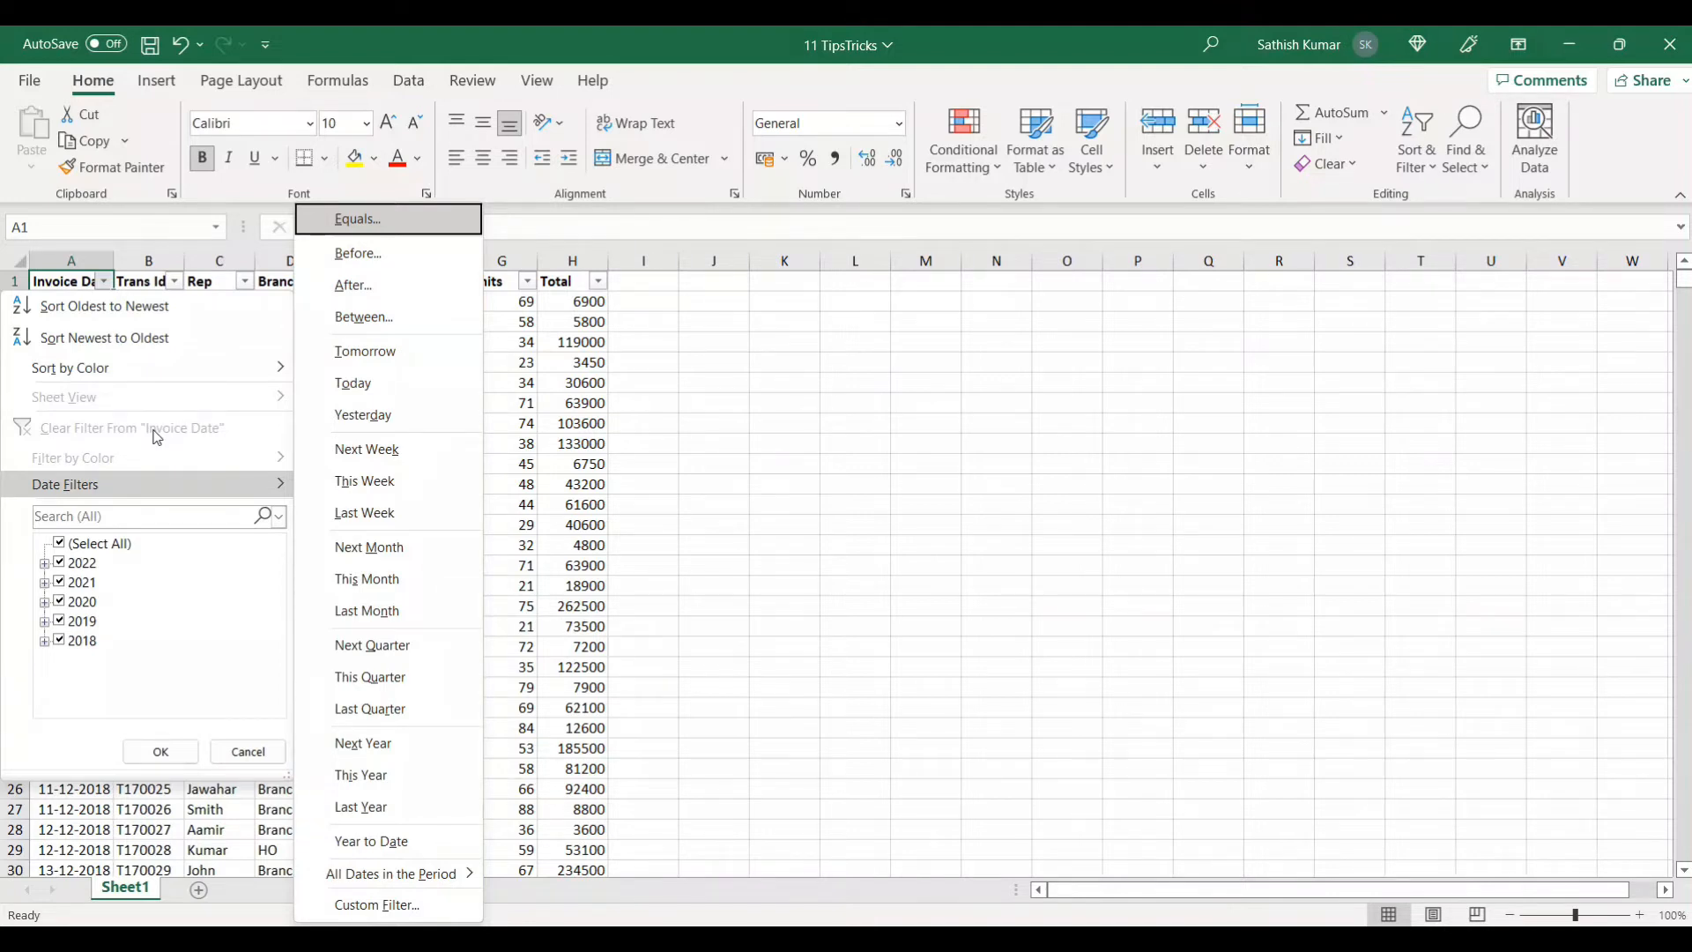
pyautogui.press('i')
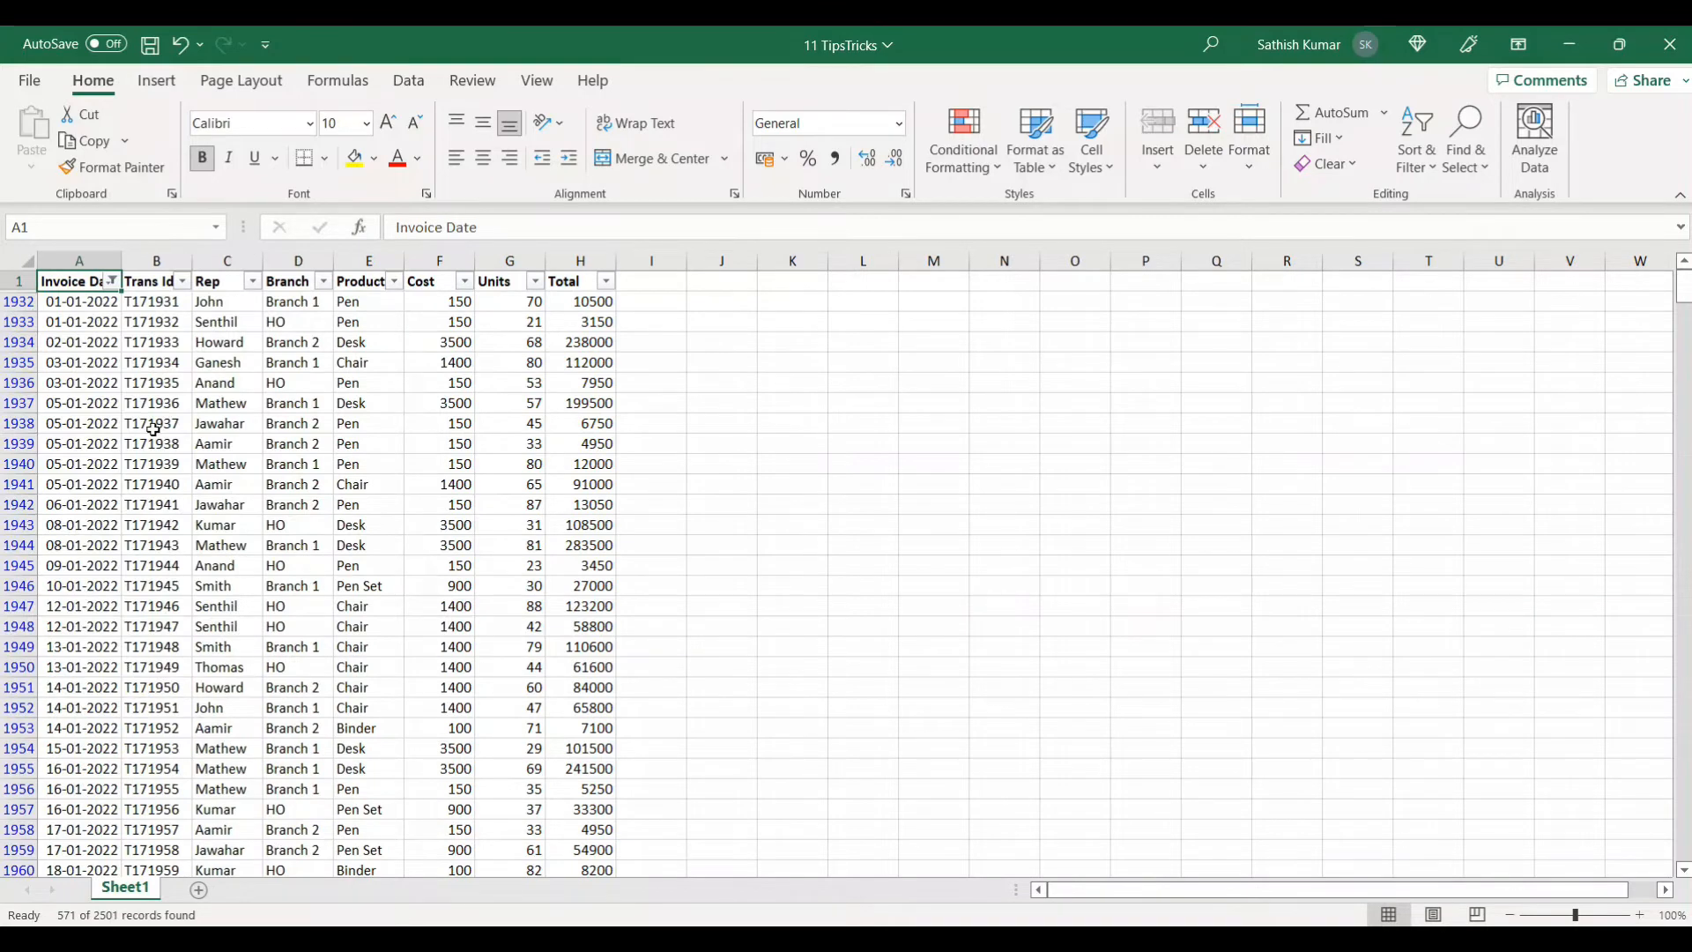
# Filter the Branch column so that only HO is selected
pyautogui.press('Right')
pyautogui.press('Right')
pyautogui.press('Right')
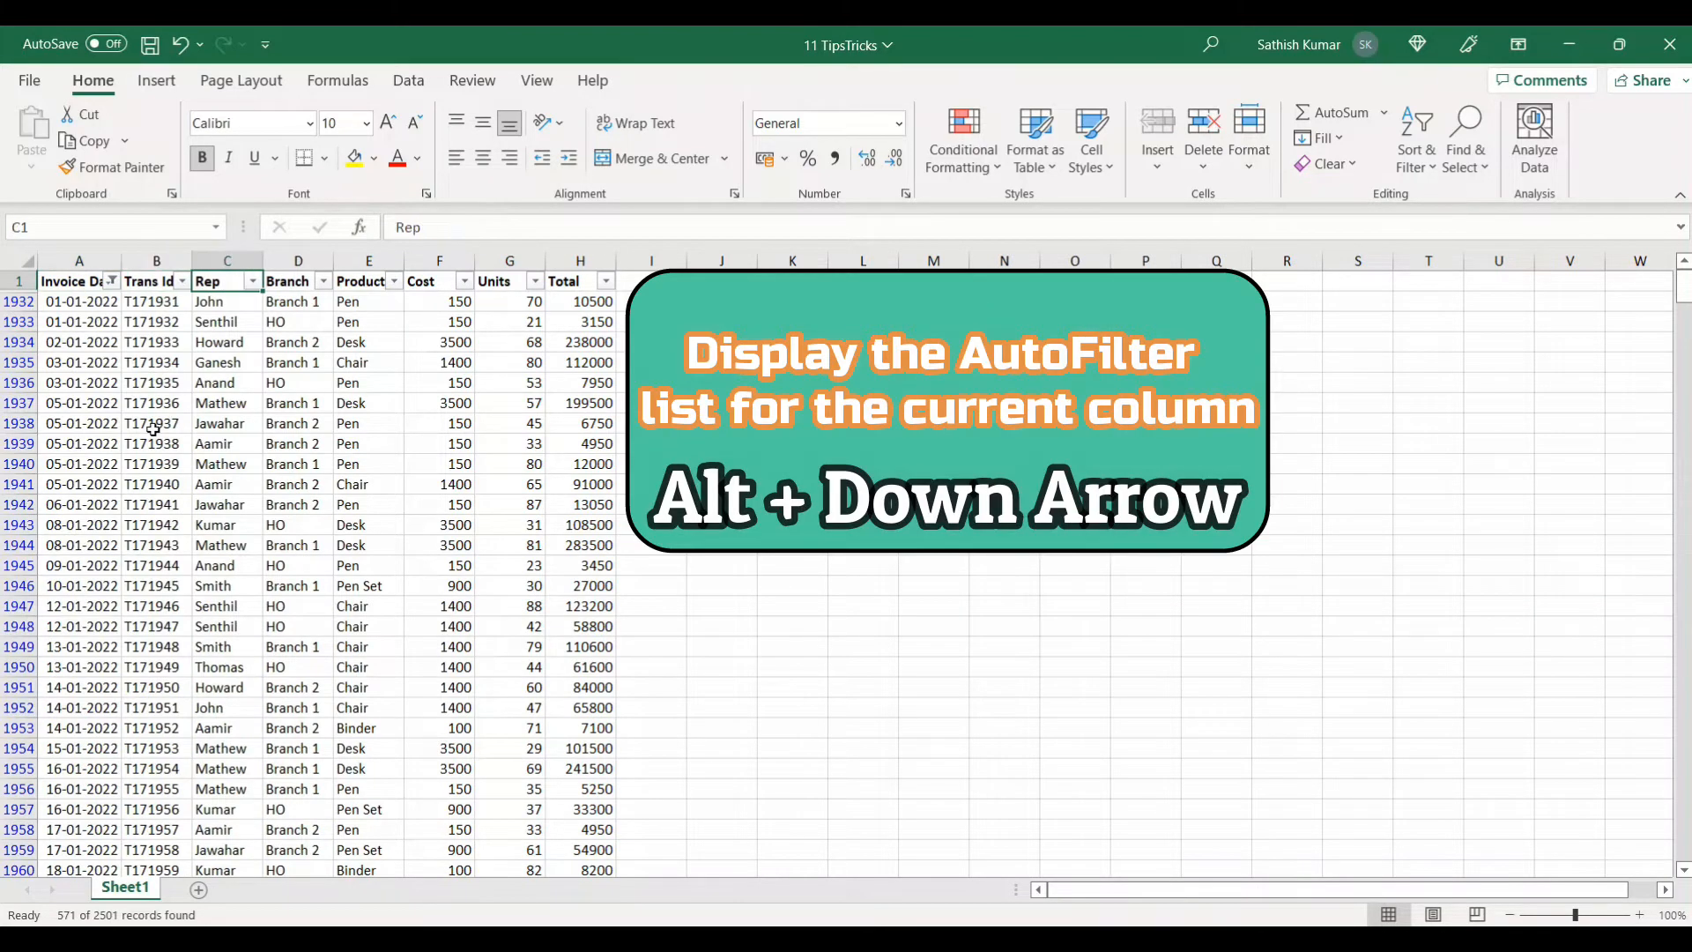
pyautogui.hotkey('alt', 'Down')
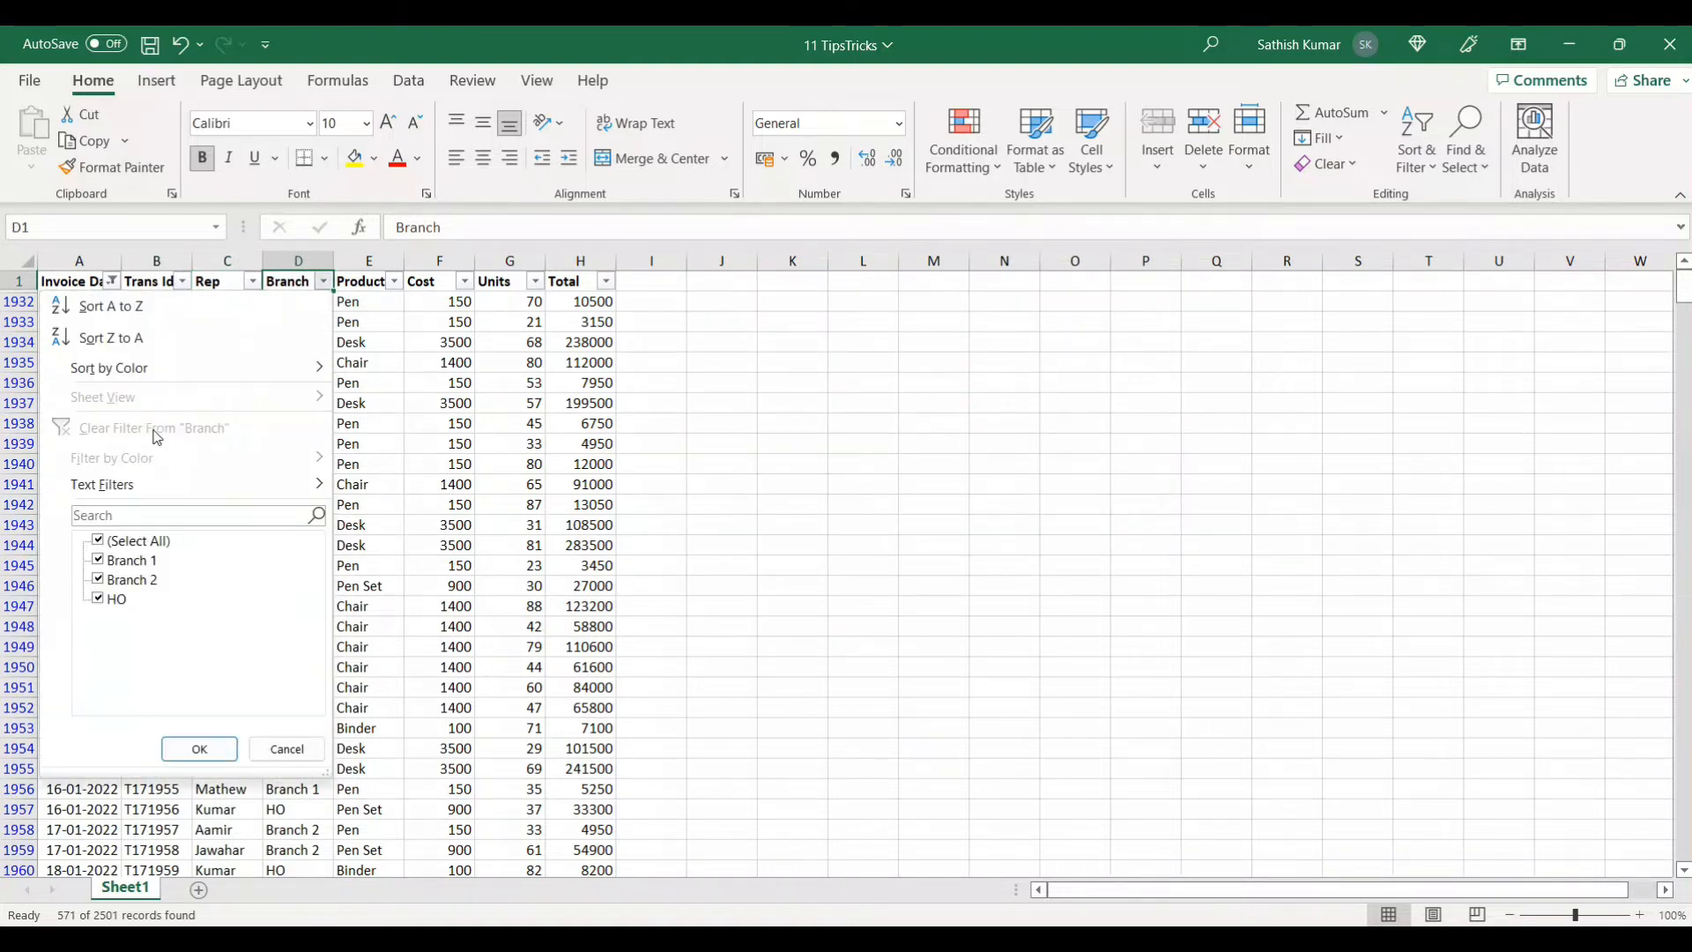
pyautogui.press('Down')
pyautogui.press('Down')
pyautogui.press('Down')
pyautogui.press('Down')
pyautogui.press('Down')
pyautogui.press('Down')
pyautogui.press('Down')
pyautogui.press('Down')
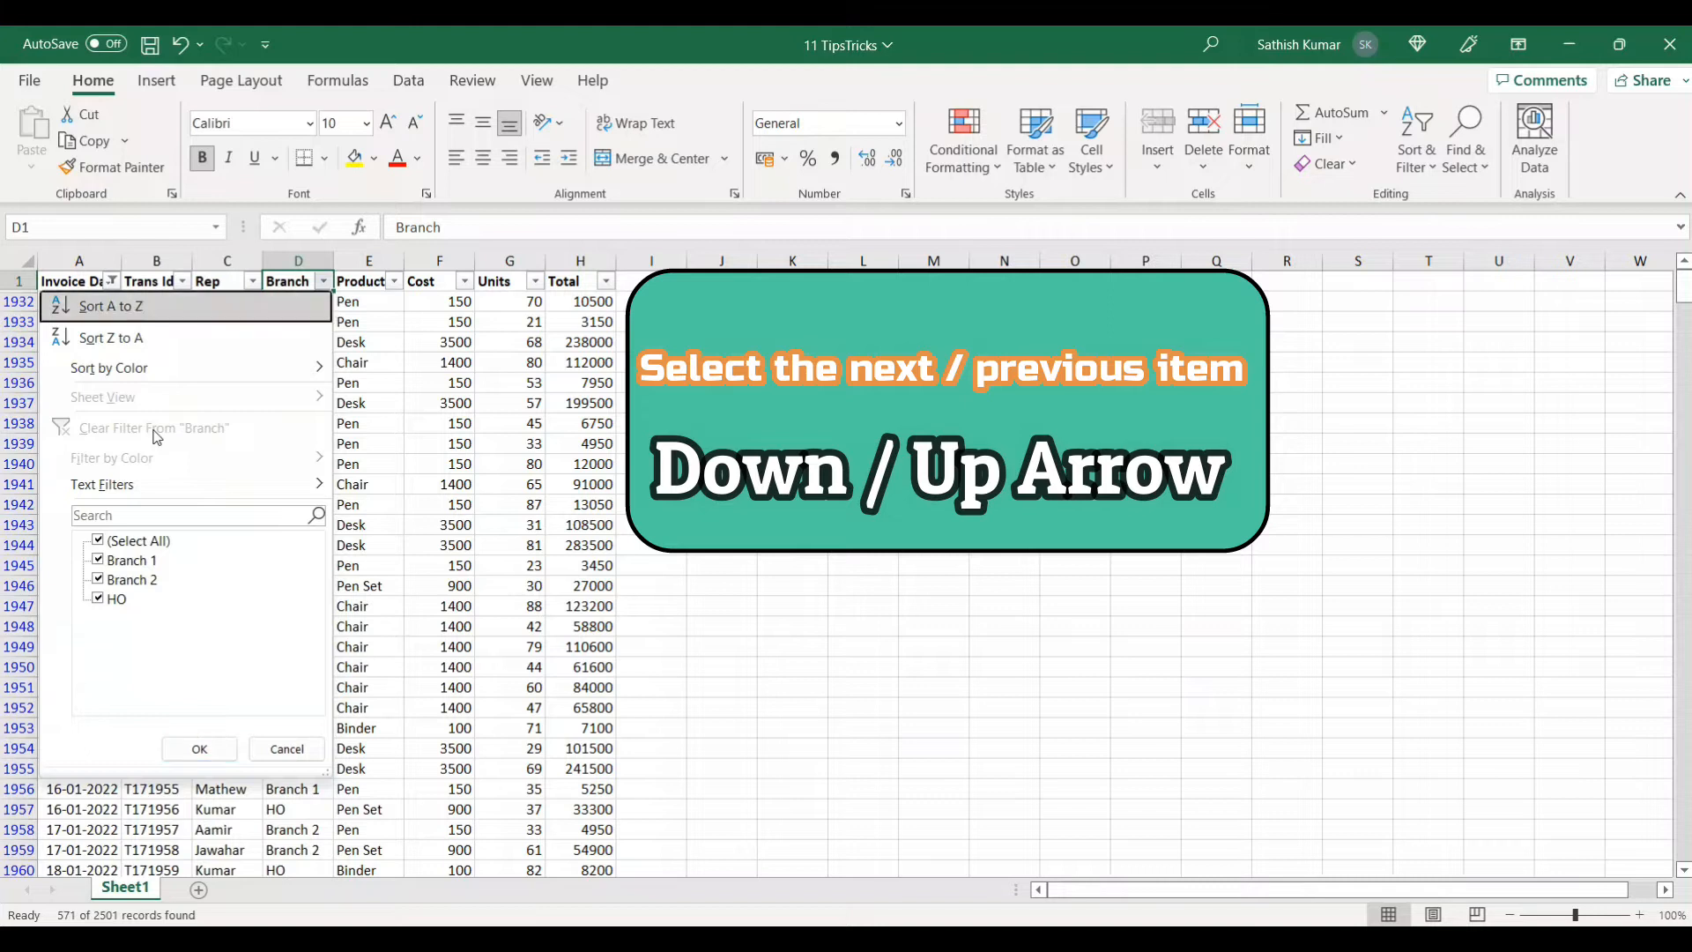
pyautogui.press('Down')
pyautogui.press('Down')
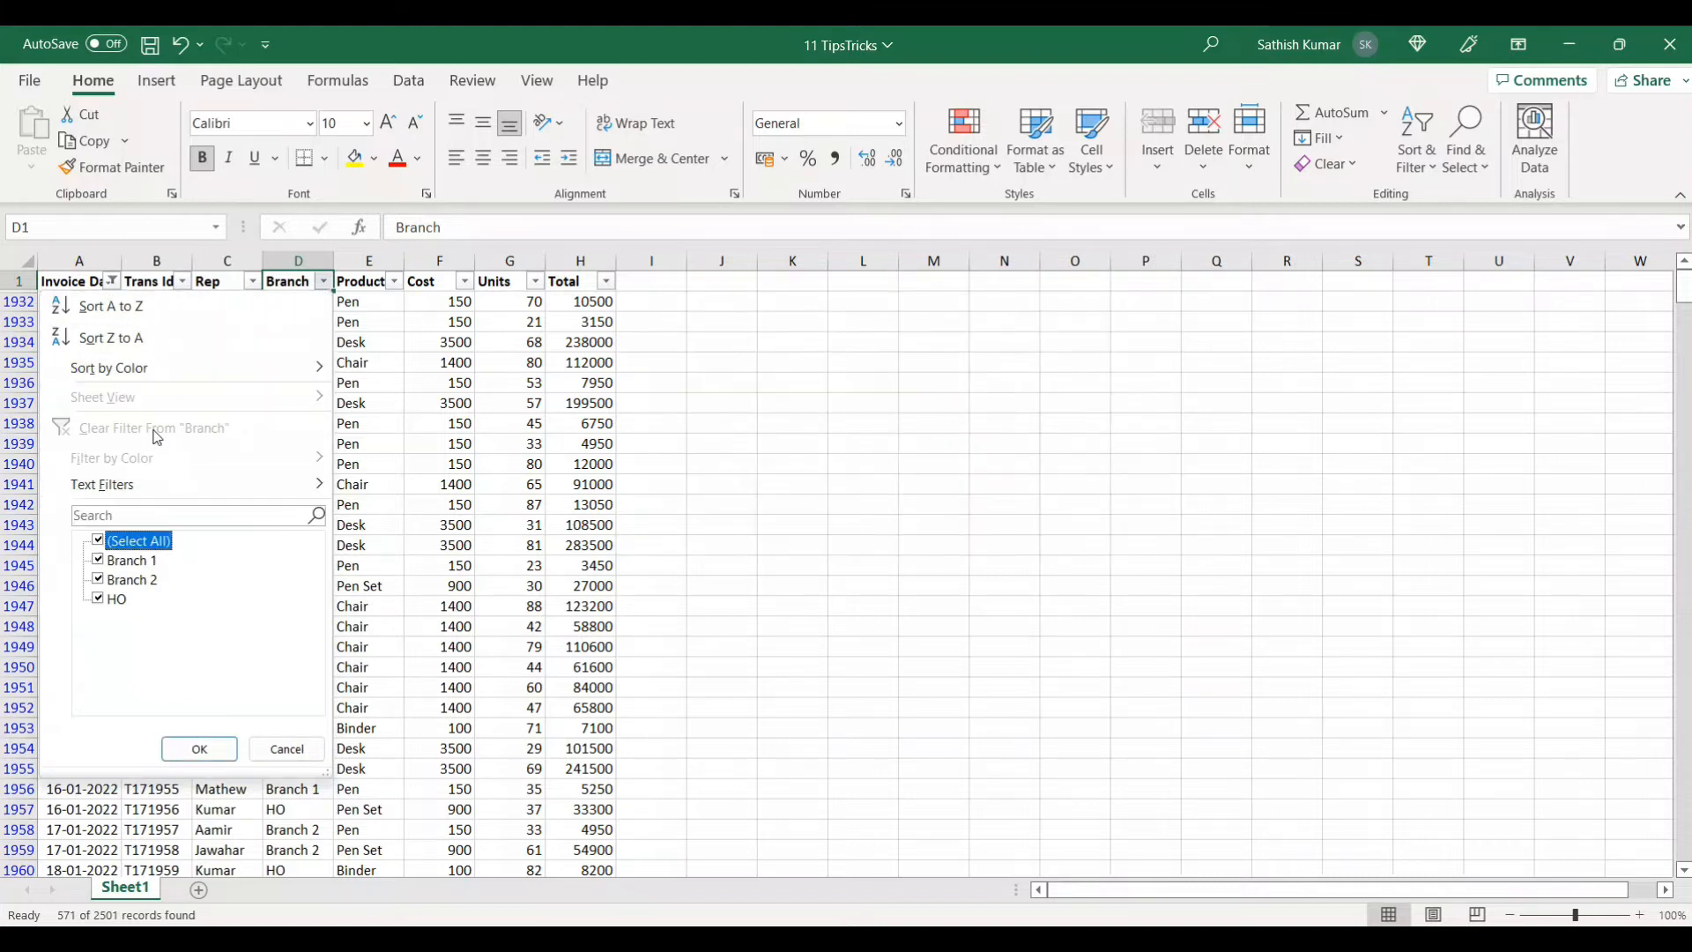
pyautogui.press('Up')
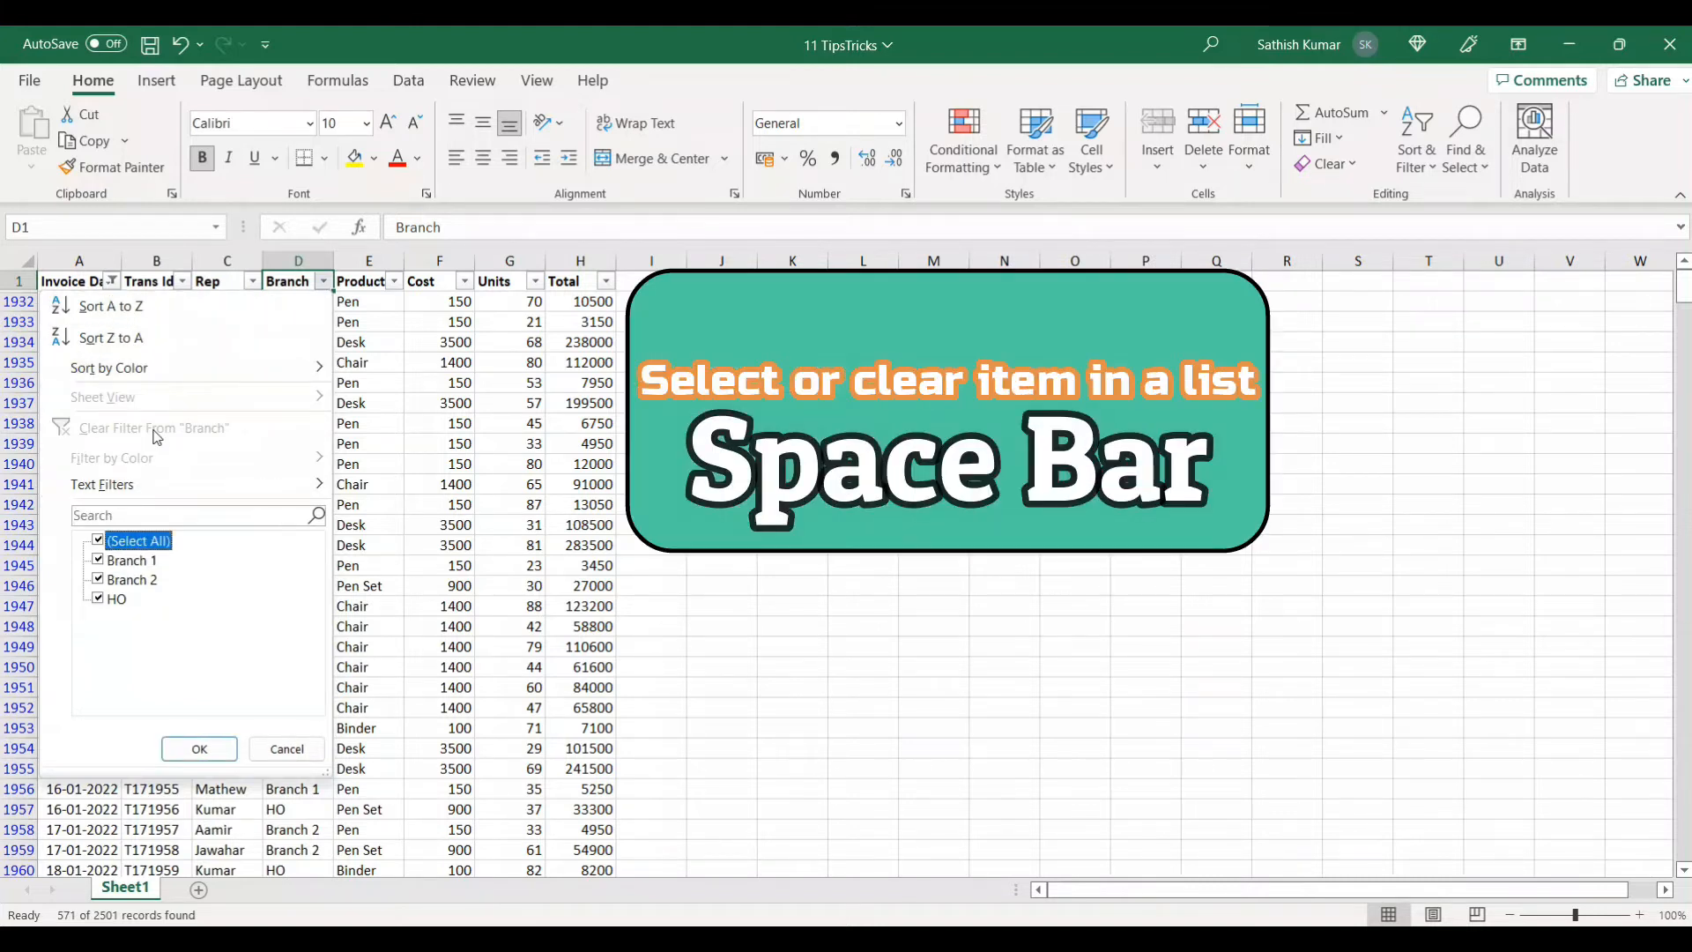
pyautogui.press('space')
pyautogui.press('Down')
pyautogui.press('Down')
pyautogui.press('Down')
pyautogui.press('space')
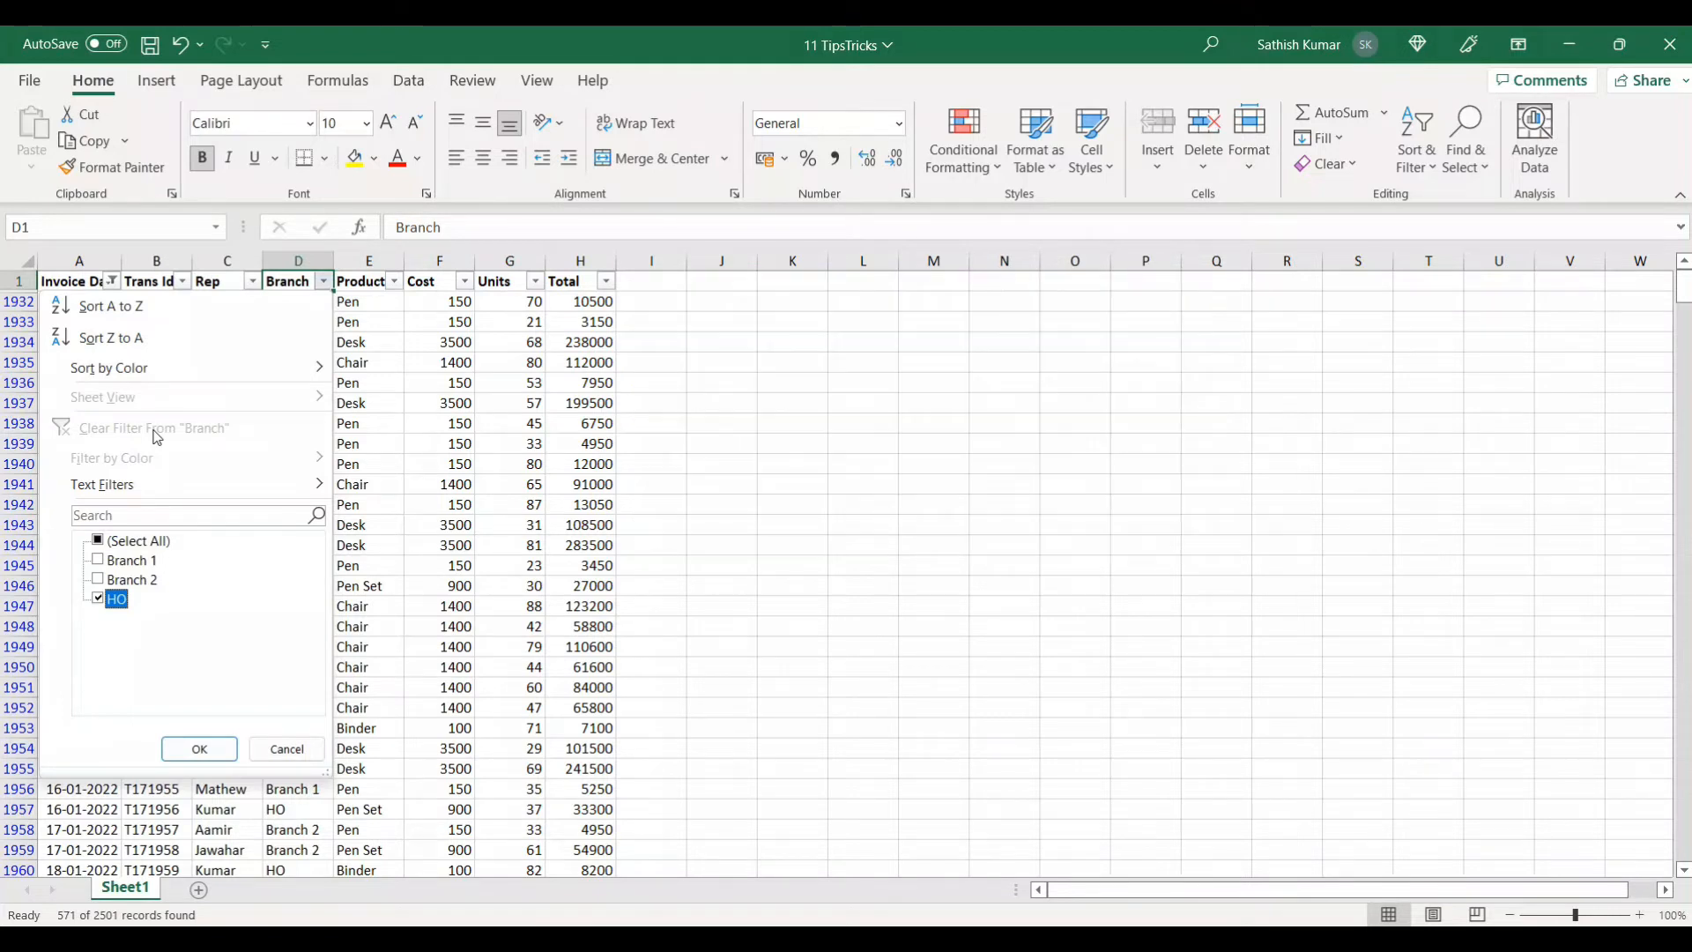
pyautogui.press('Return')
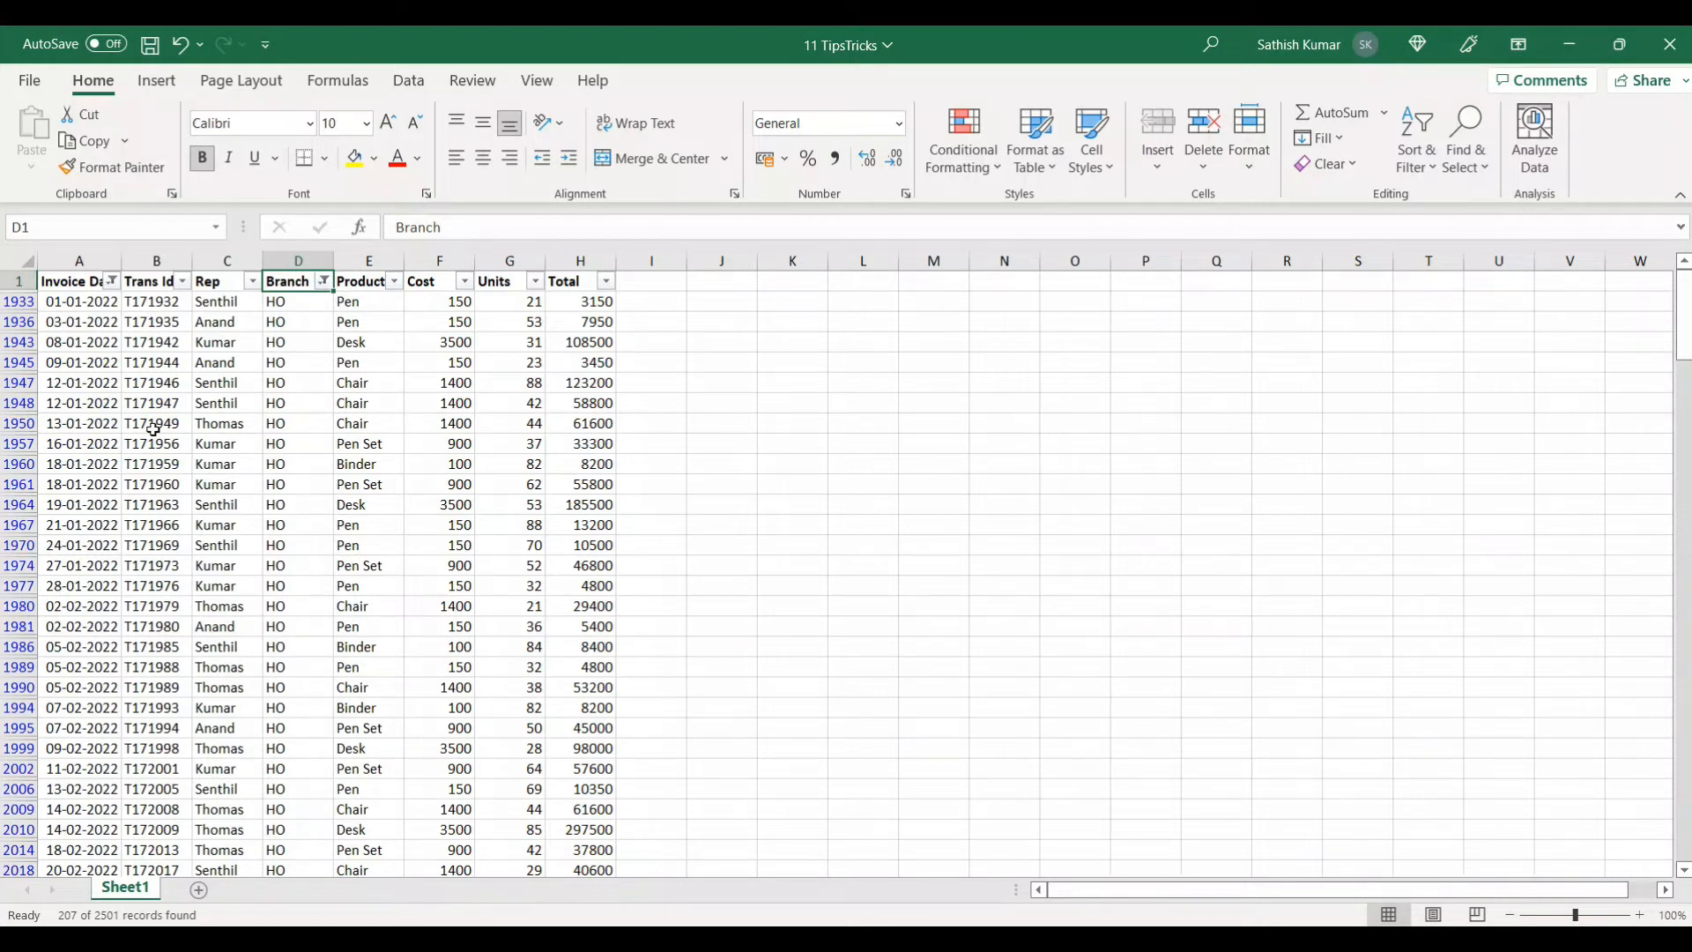
# Filter the Total column with the Above Average number filter
pyautogui.press('Right')
pyautogui.press('Right')
pyautogui.press('Right')
pyautogui.press('Right')
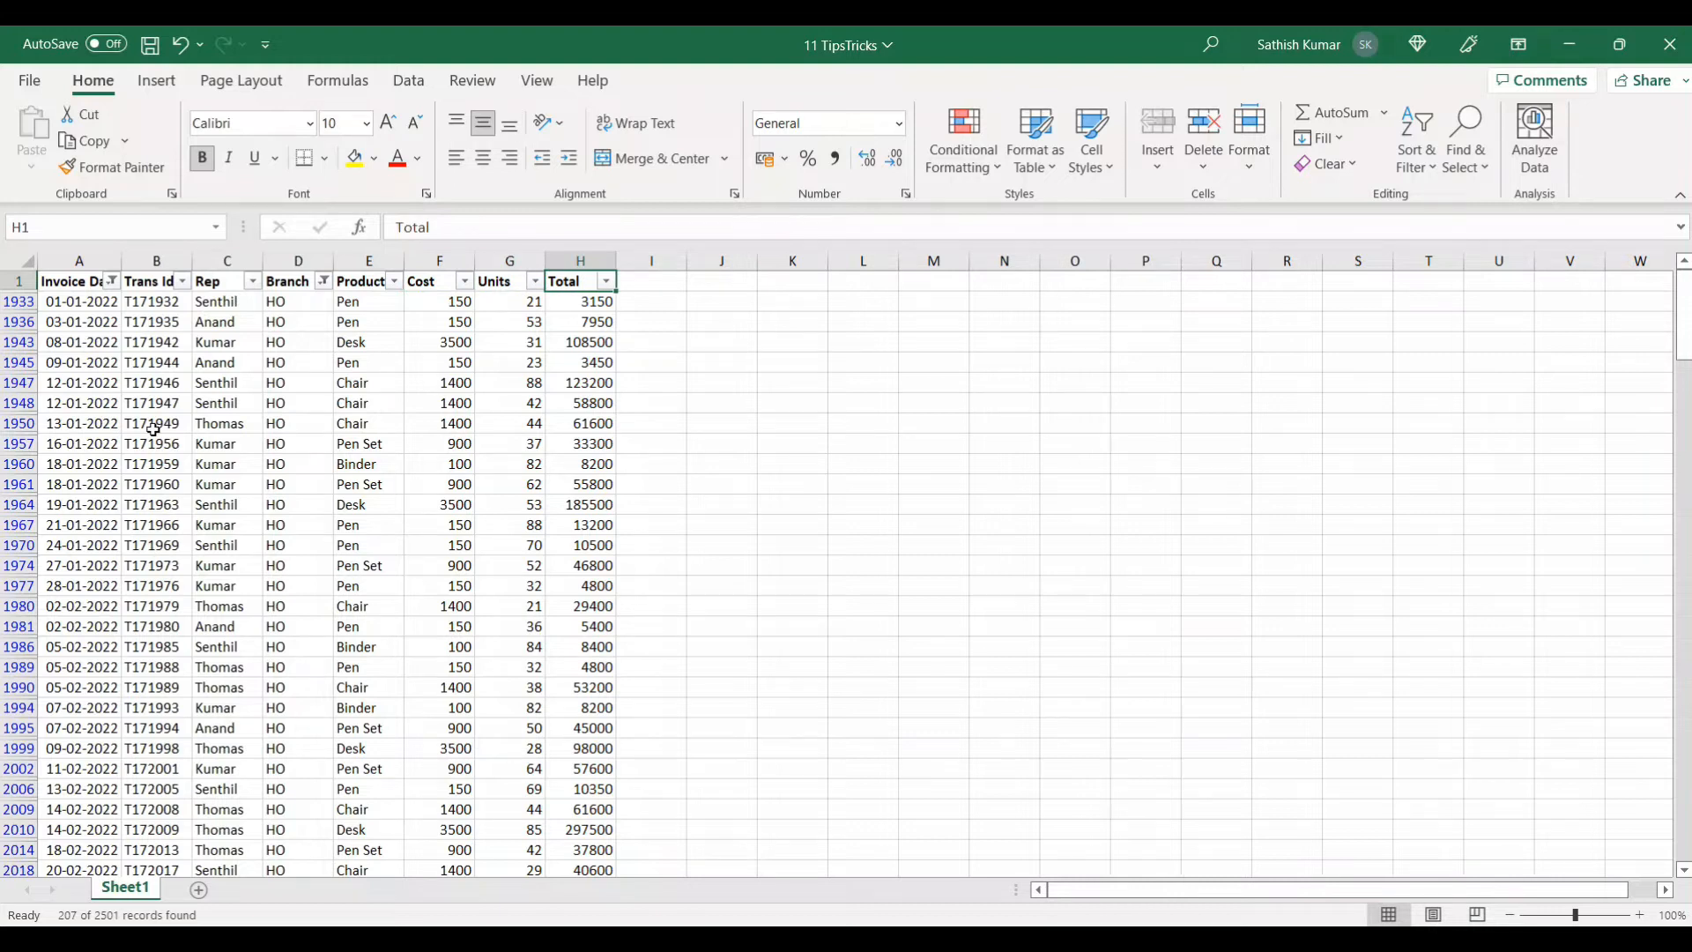
pyautogui.hotkey('alt', 'Down')
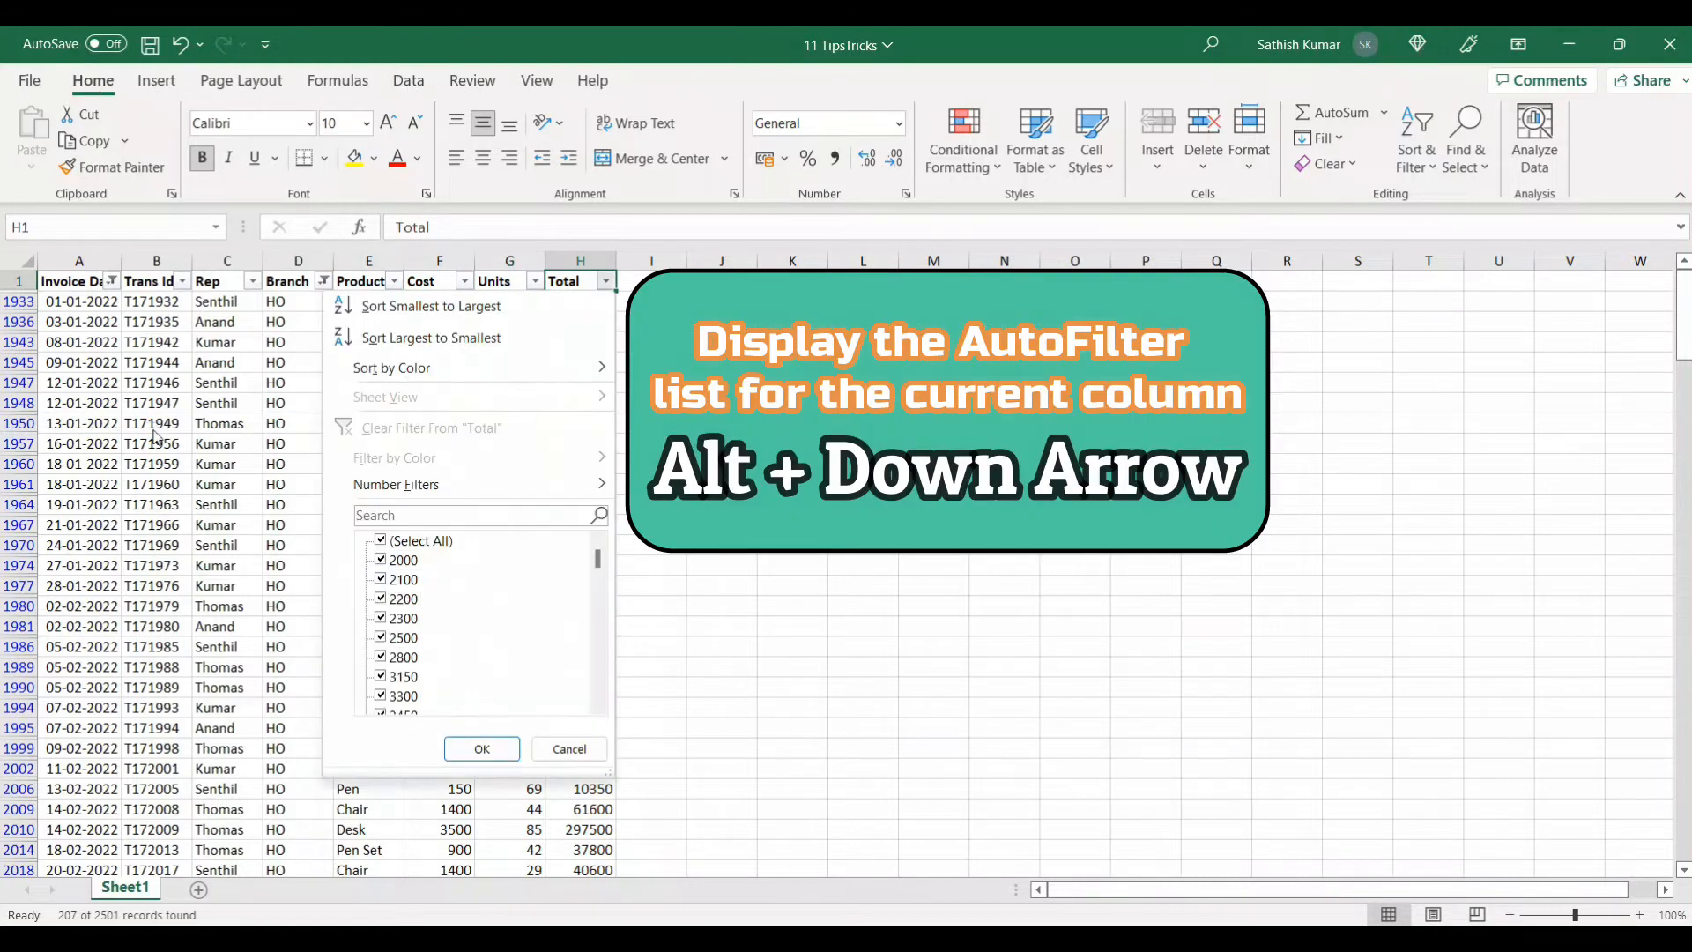
pyautogui.press('Down')
pyautogui.press('Down')
pyautogui.press('Down')
pyautogui.press('Down')
pyautogui.press('Down')
pyautogui.press('Down')
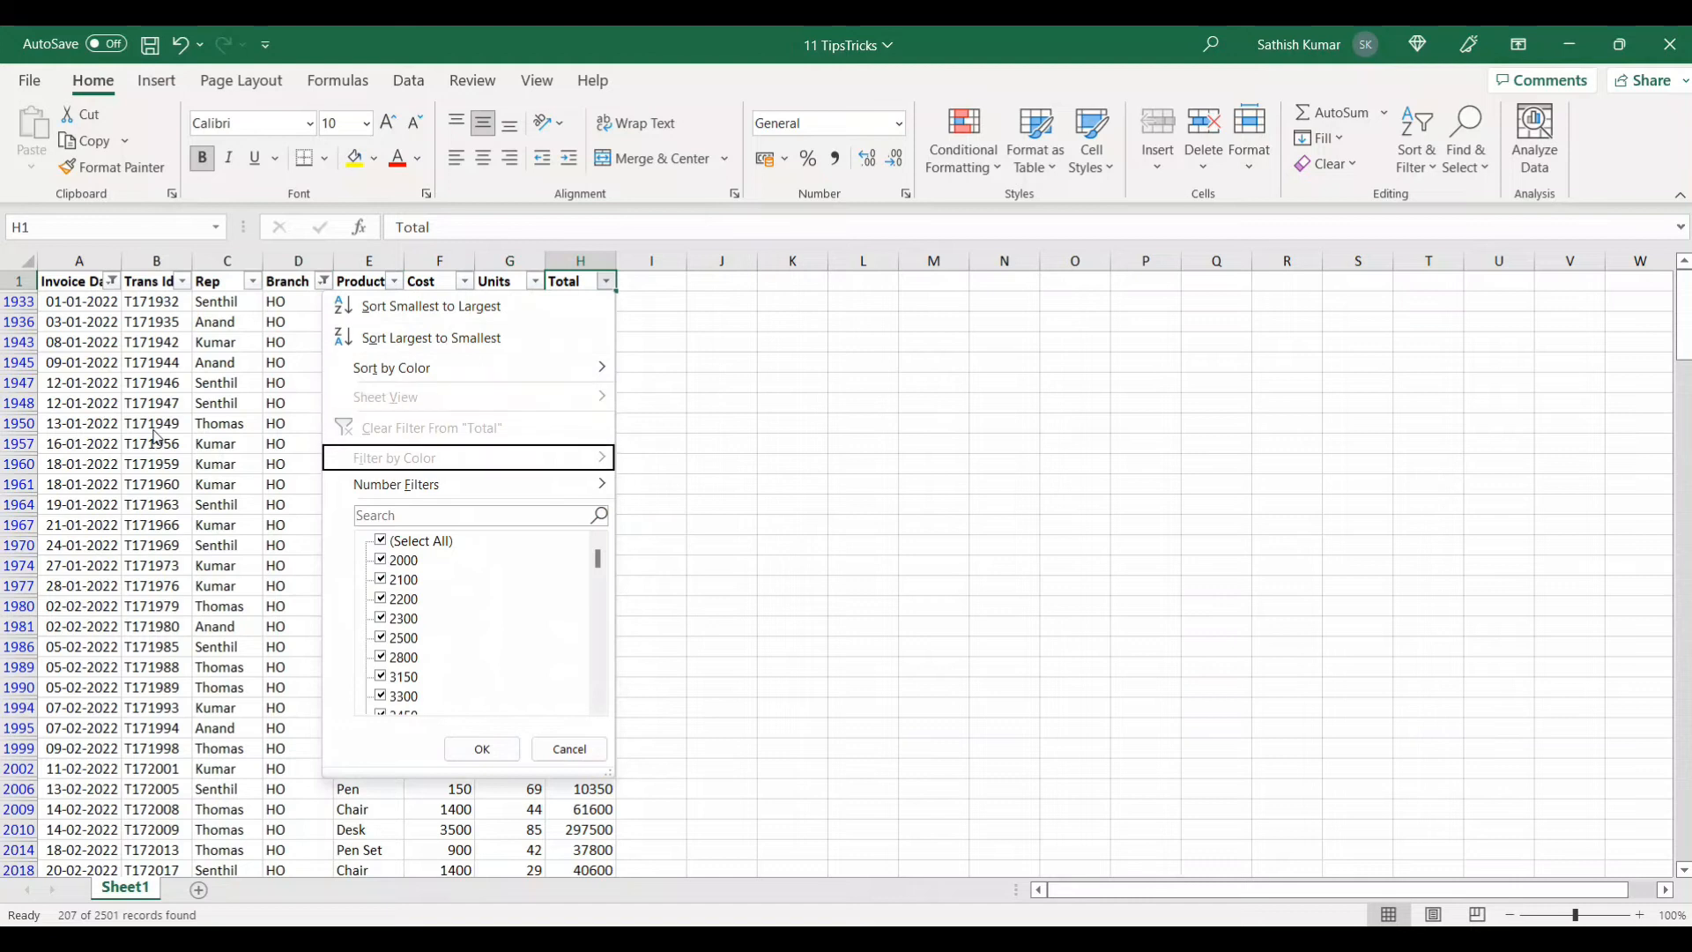
pyautogui.press('Down')
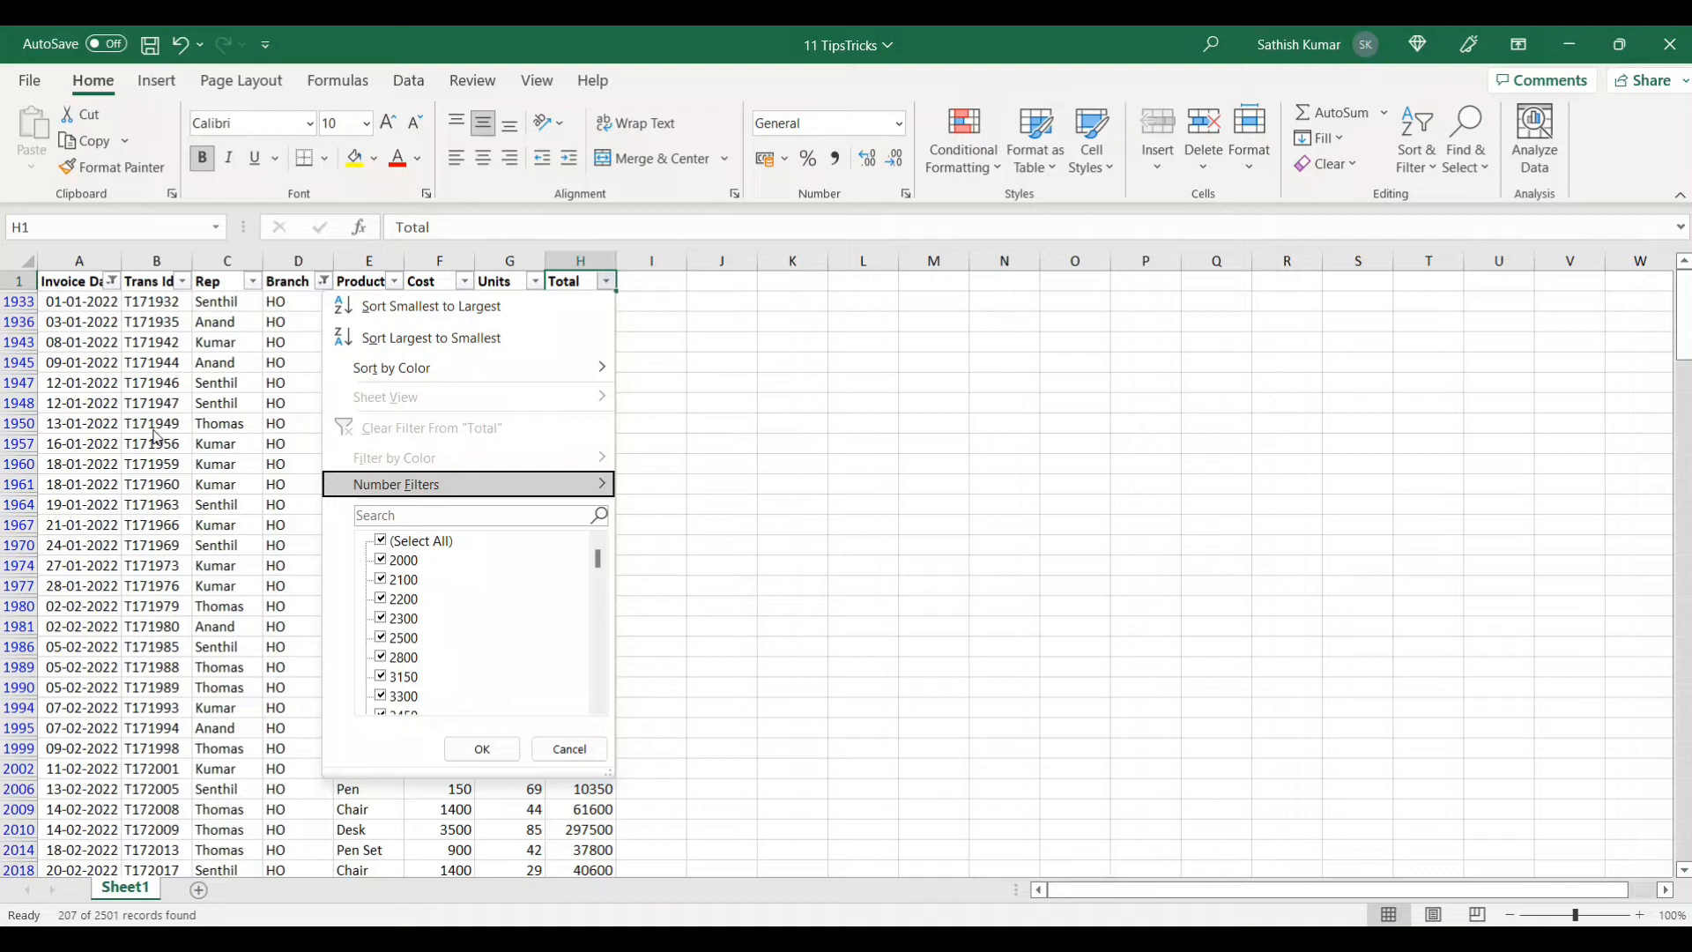
pyautogui.press('Right')
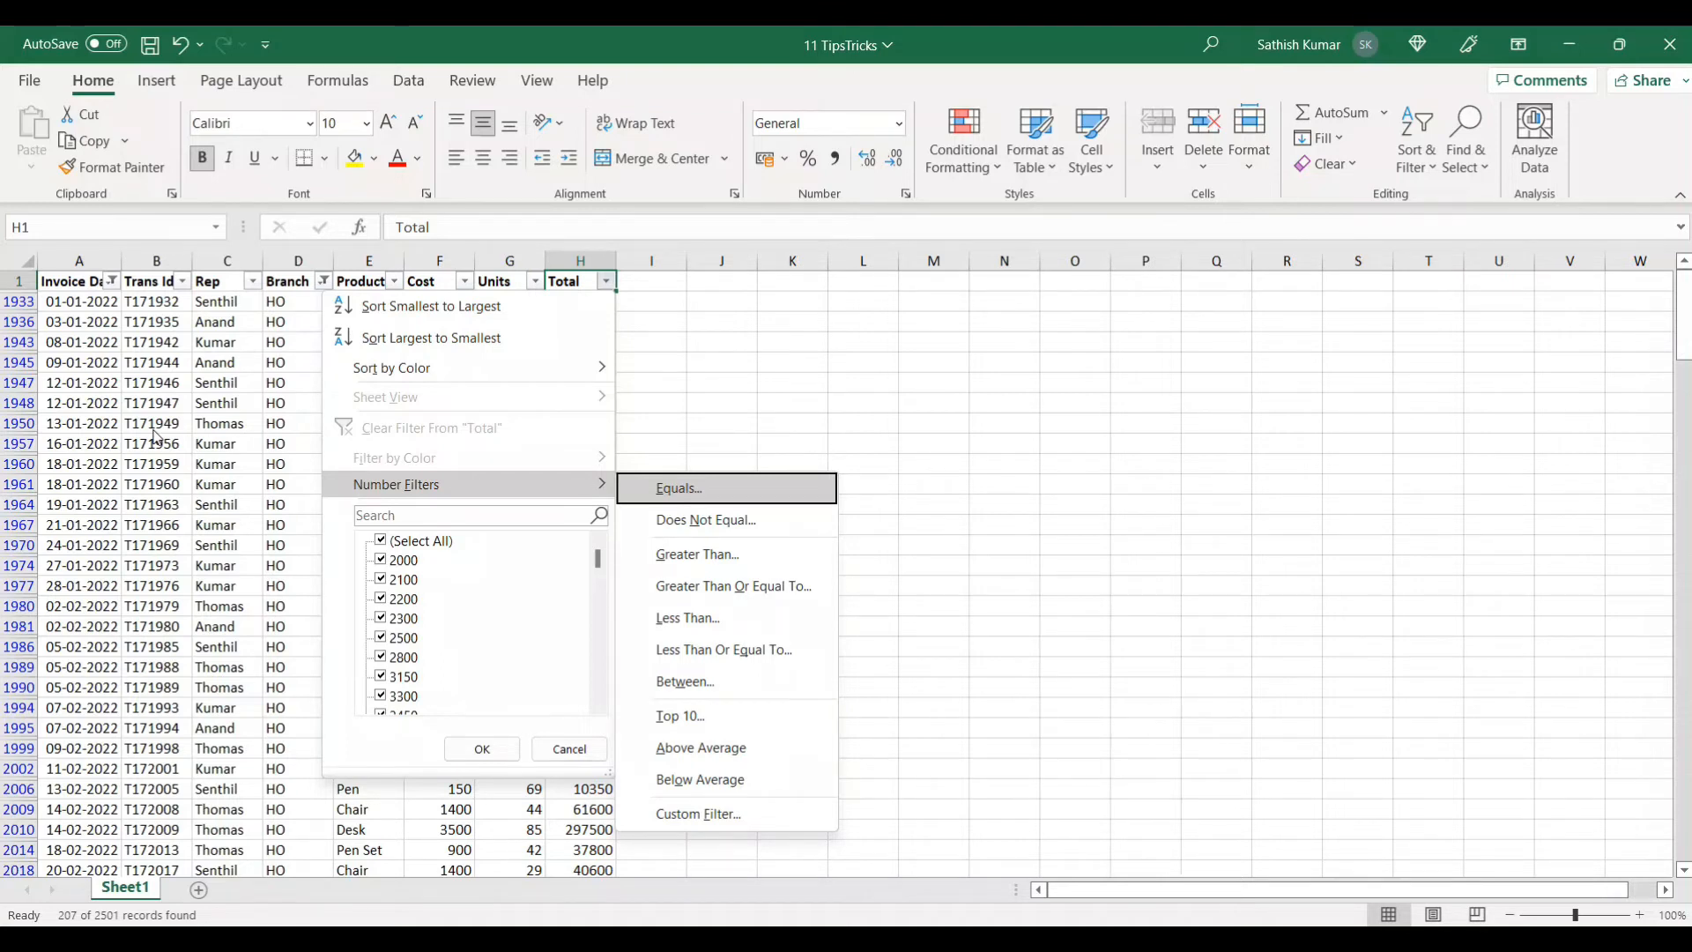
pyautogui.press('a')
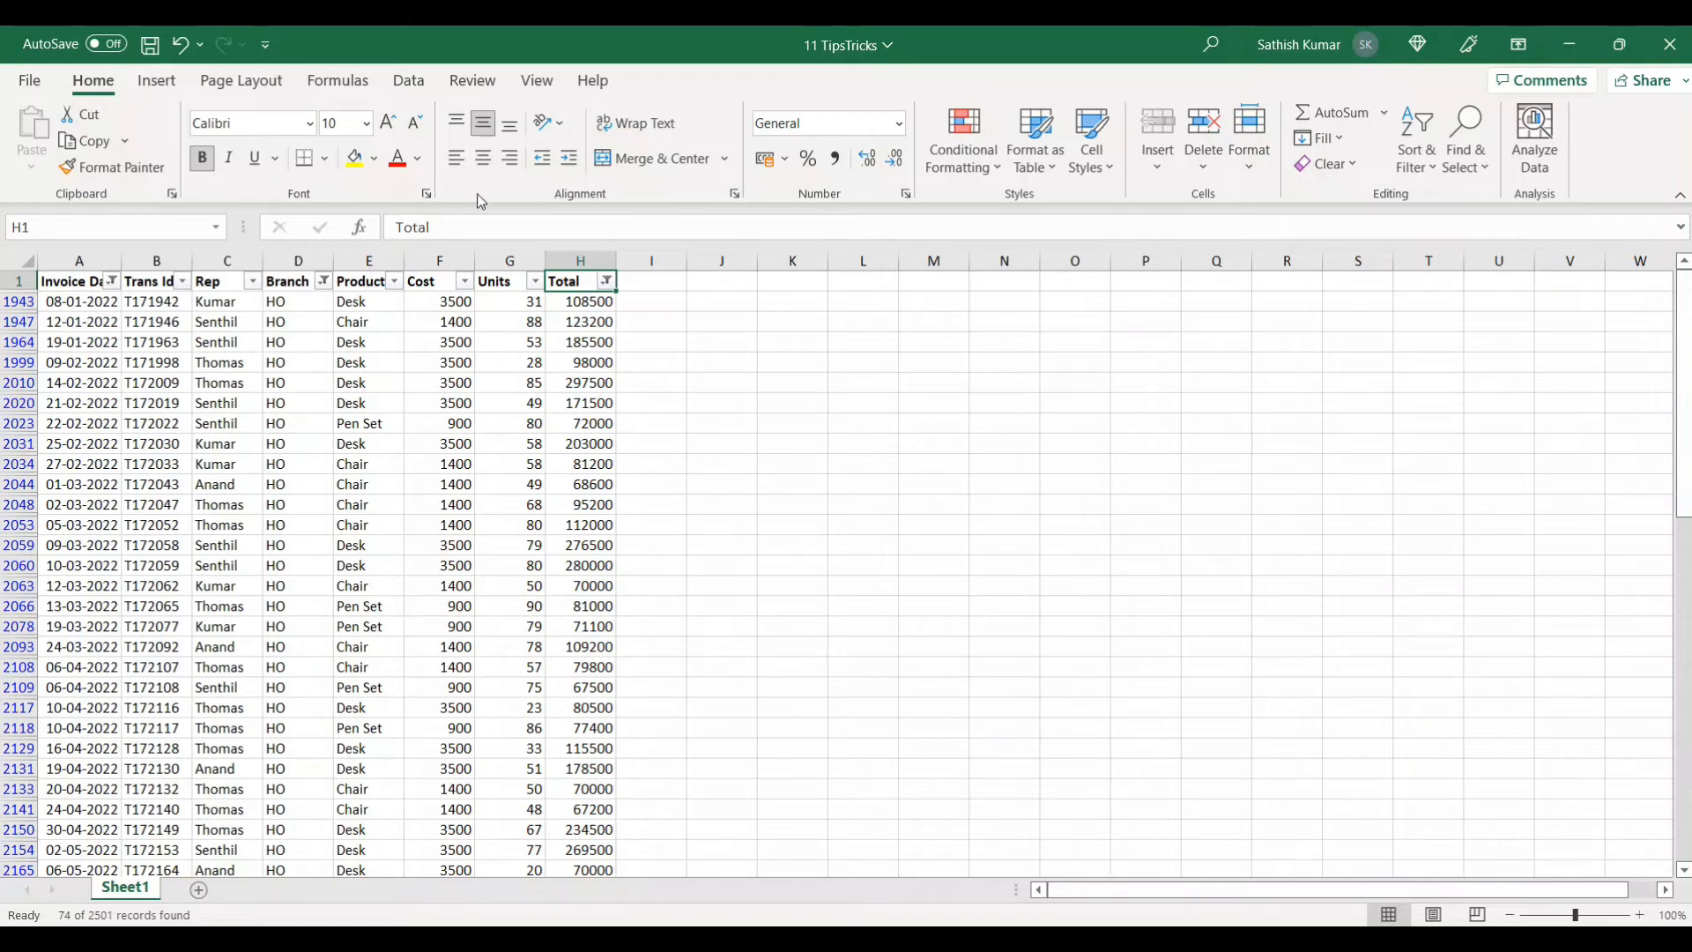
# Save the filtered sheet as a custom view named HOThisYearAboveAverage, including print settings and hidden rows, columns and filter settings
pyautogui.click(541, 83)
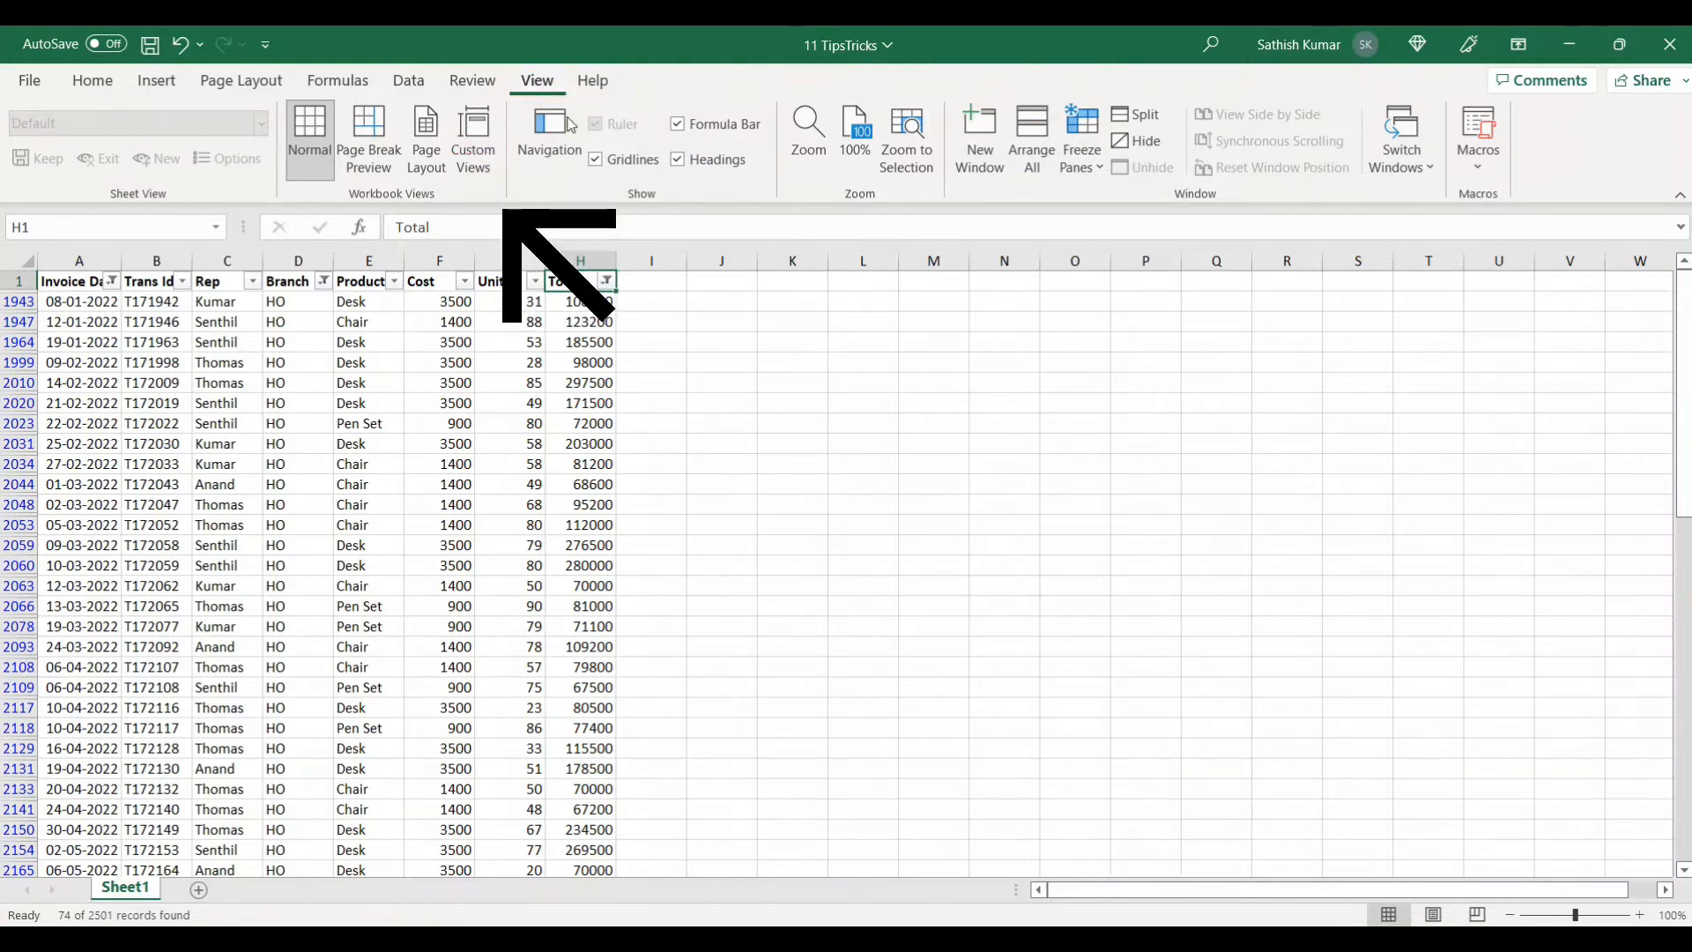
pyautogui.click(483, 166)
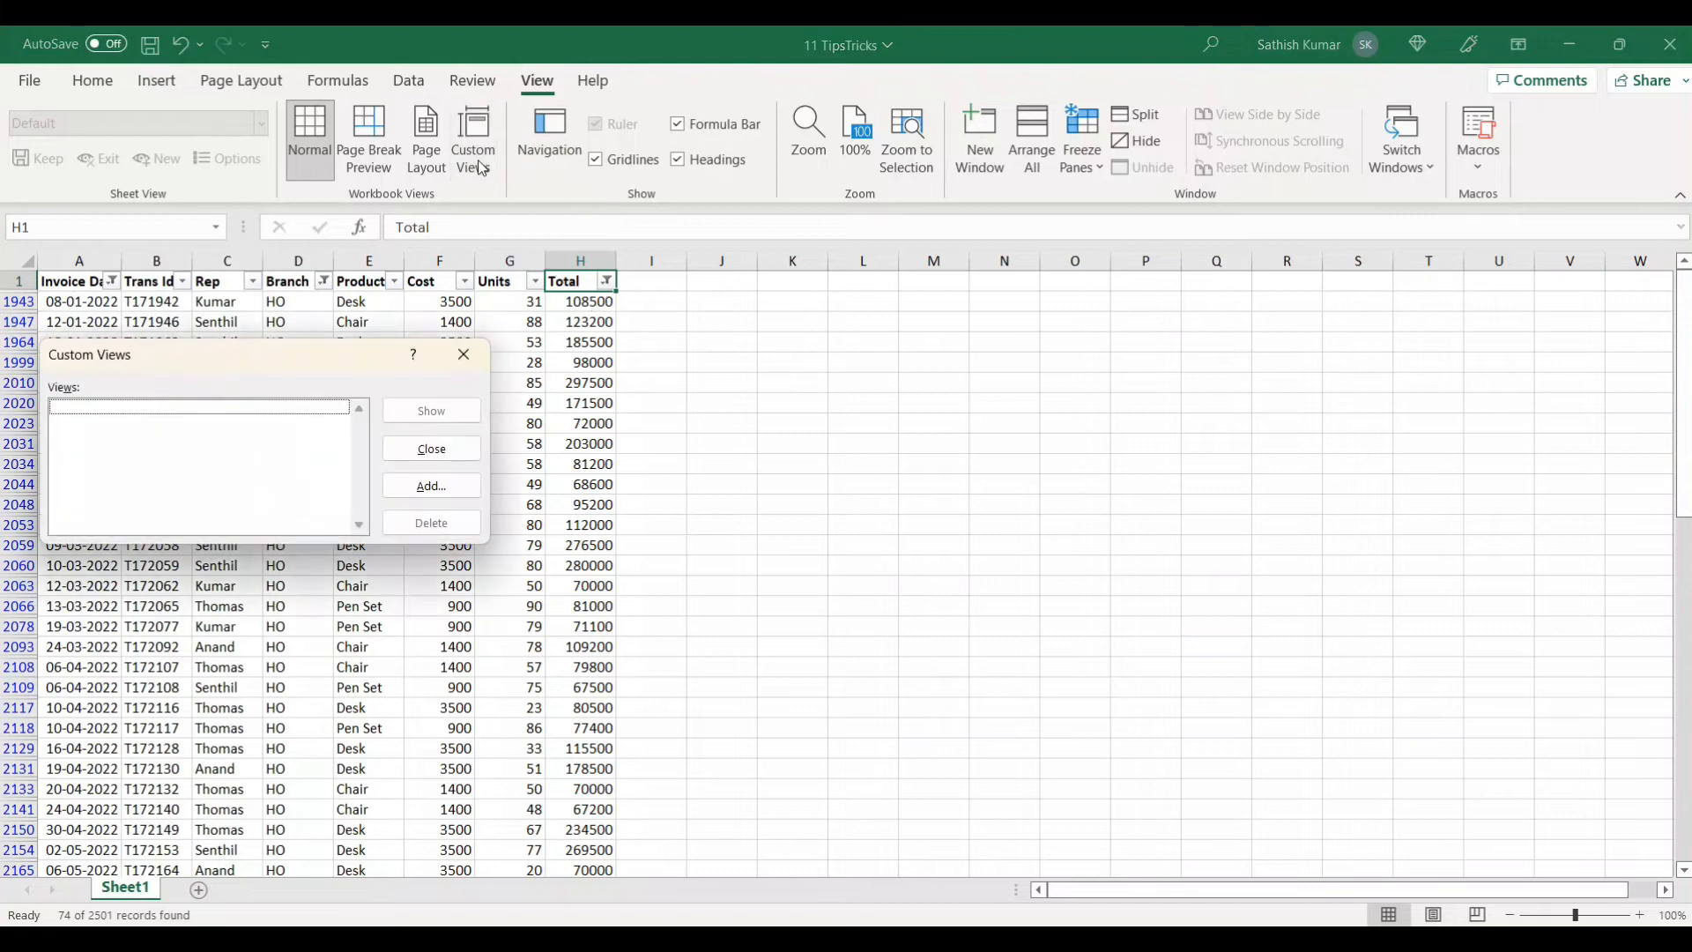
pyautogui.moveTo(263, 353); pyautogui.dragTo(303, 331)
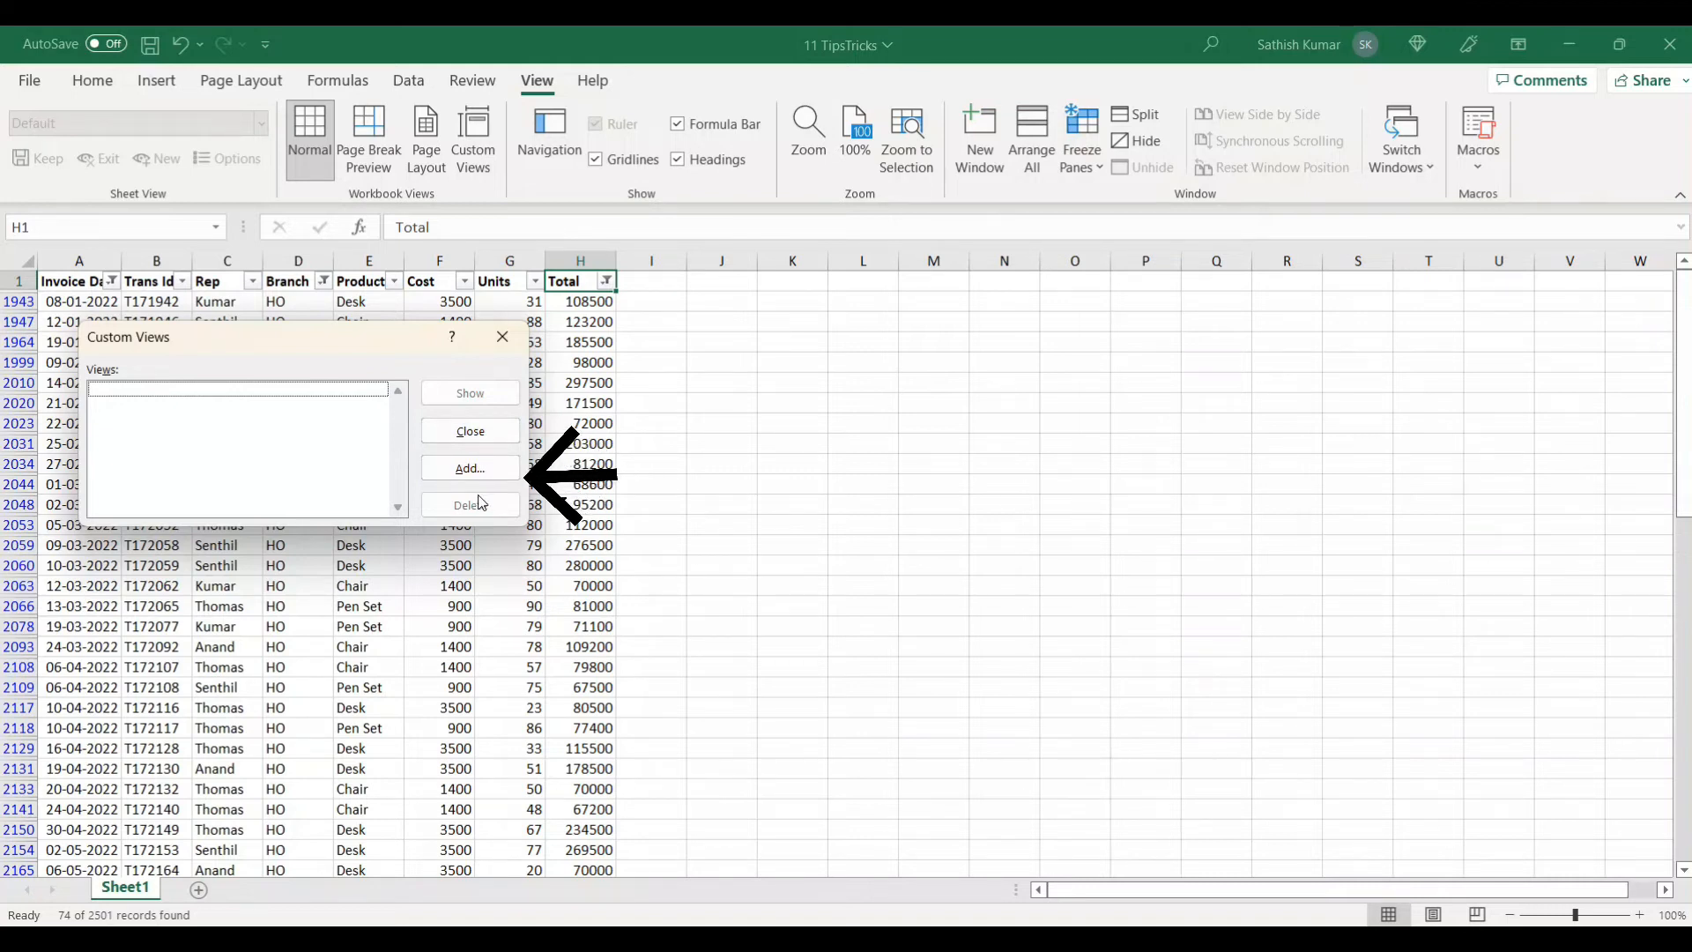
pyautogui.click(472, 470)
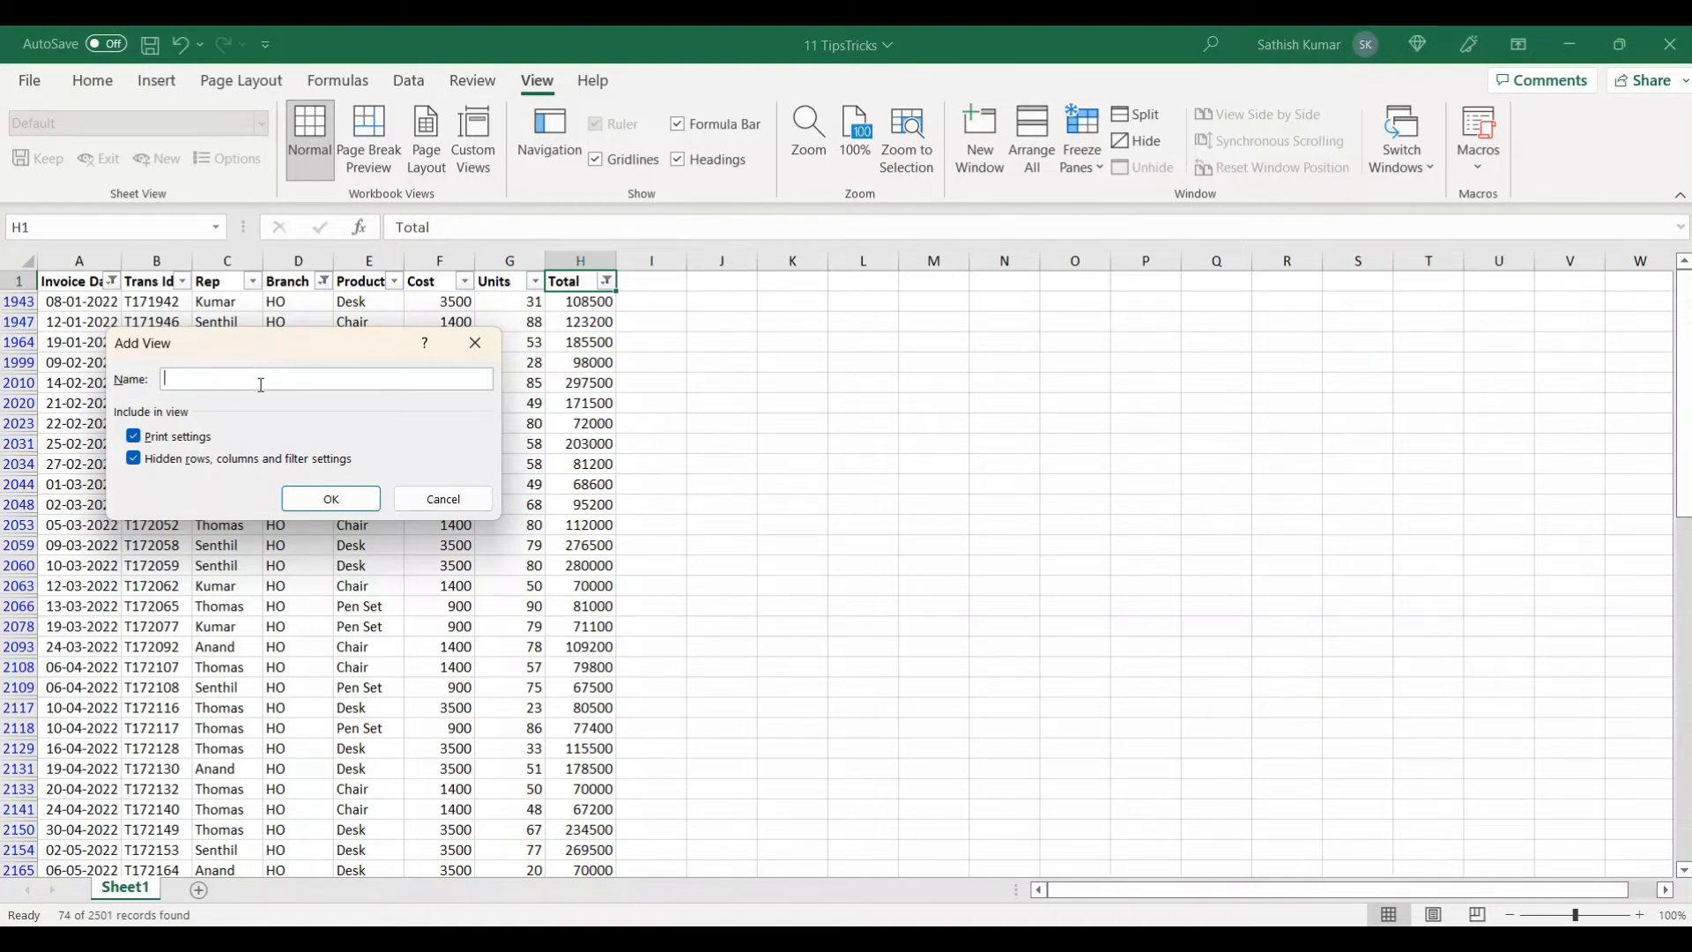
pyautogui.write('HOThisYearAboveAverage')
pyautogui.moveTo(124, 447)
pyautogui.mouseDown()
pyautogui.moveTo(233, 474)
pyautogui.moveTo(367, 474)
pyautogui.mouseUp()
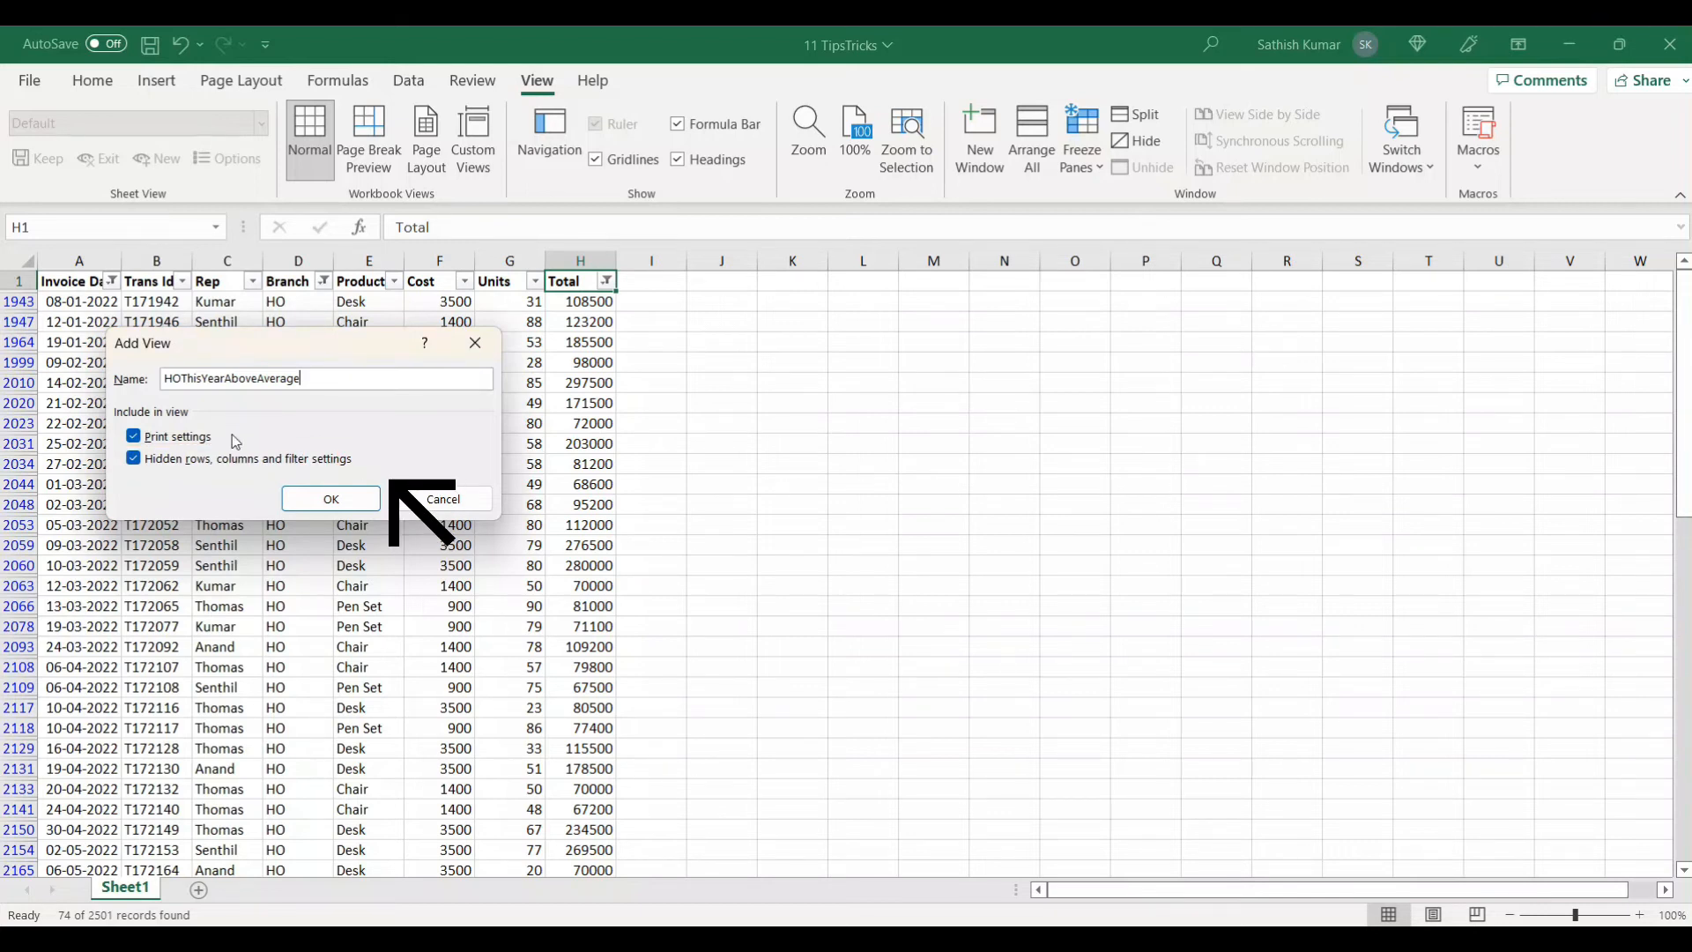
pyautogui.click(321, 501)
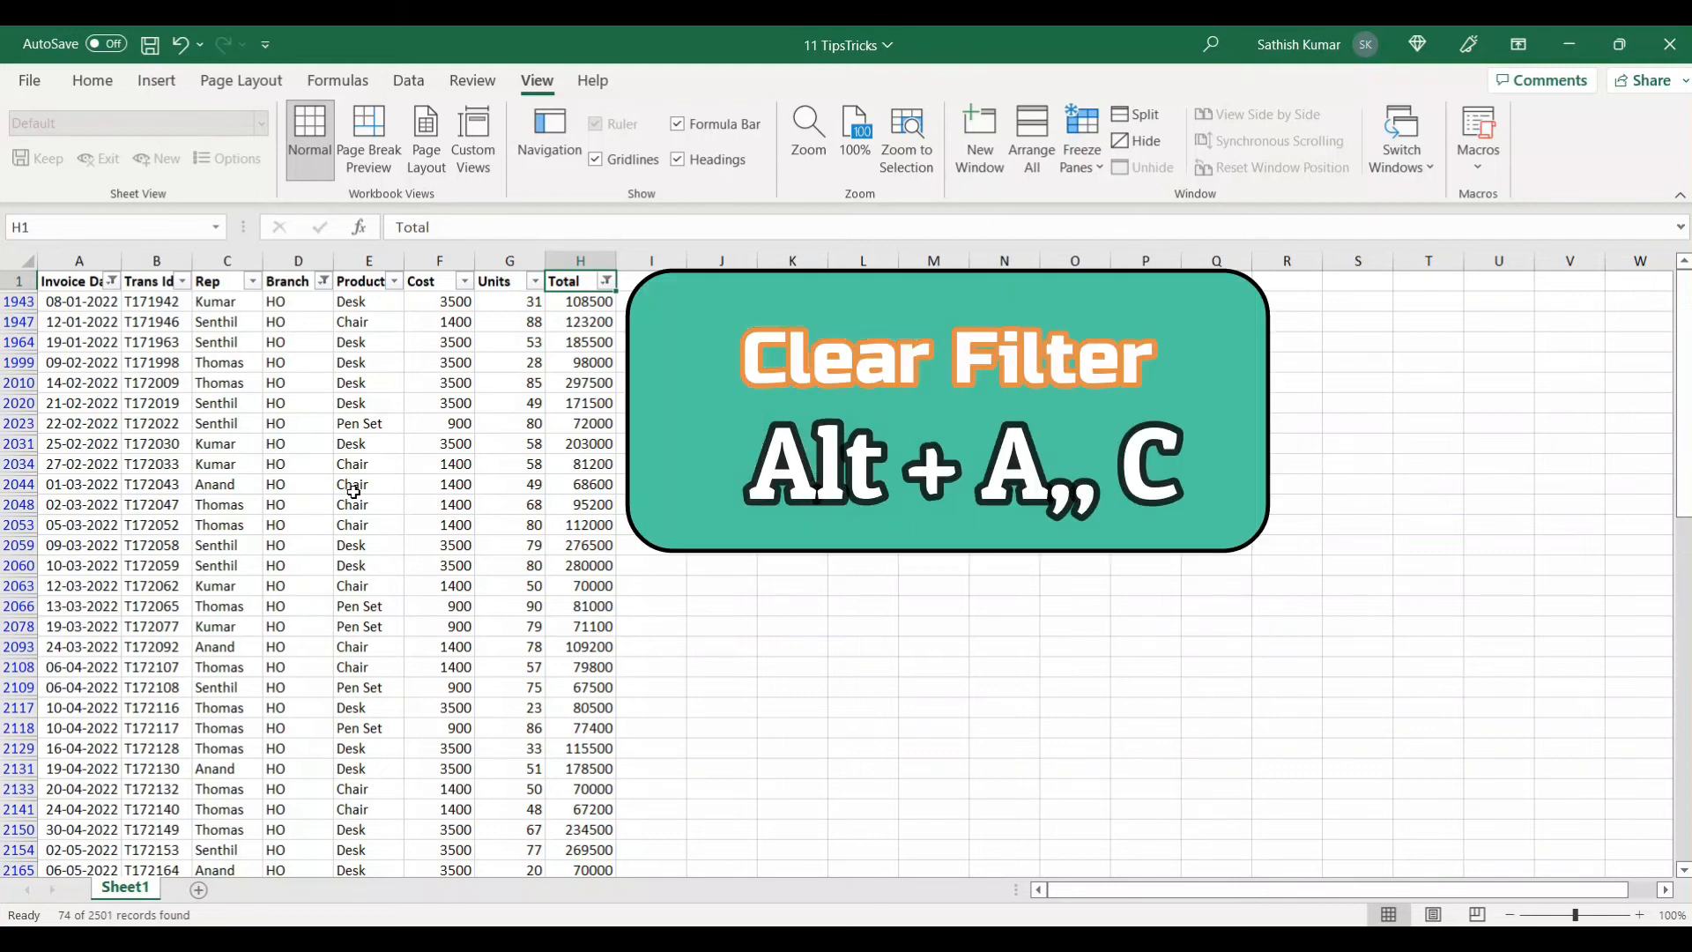
# Clear the filters from all columns of the transaction data
pyautogui.press('alt')
pyautogui.press('a')
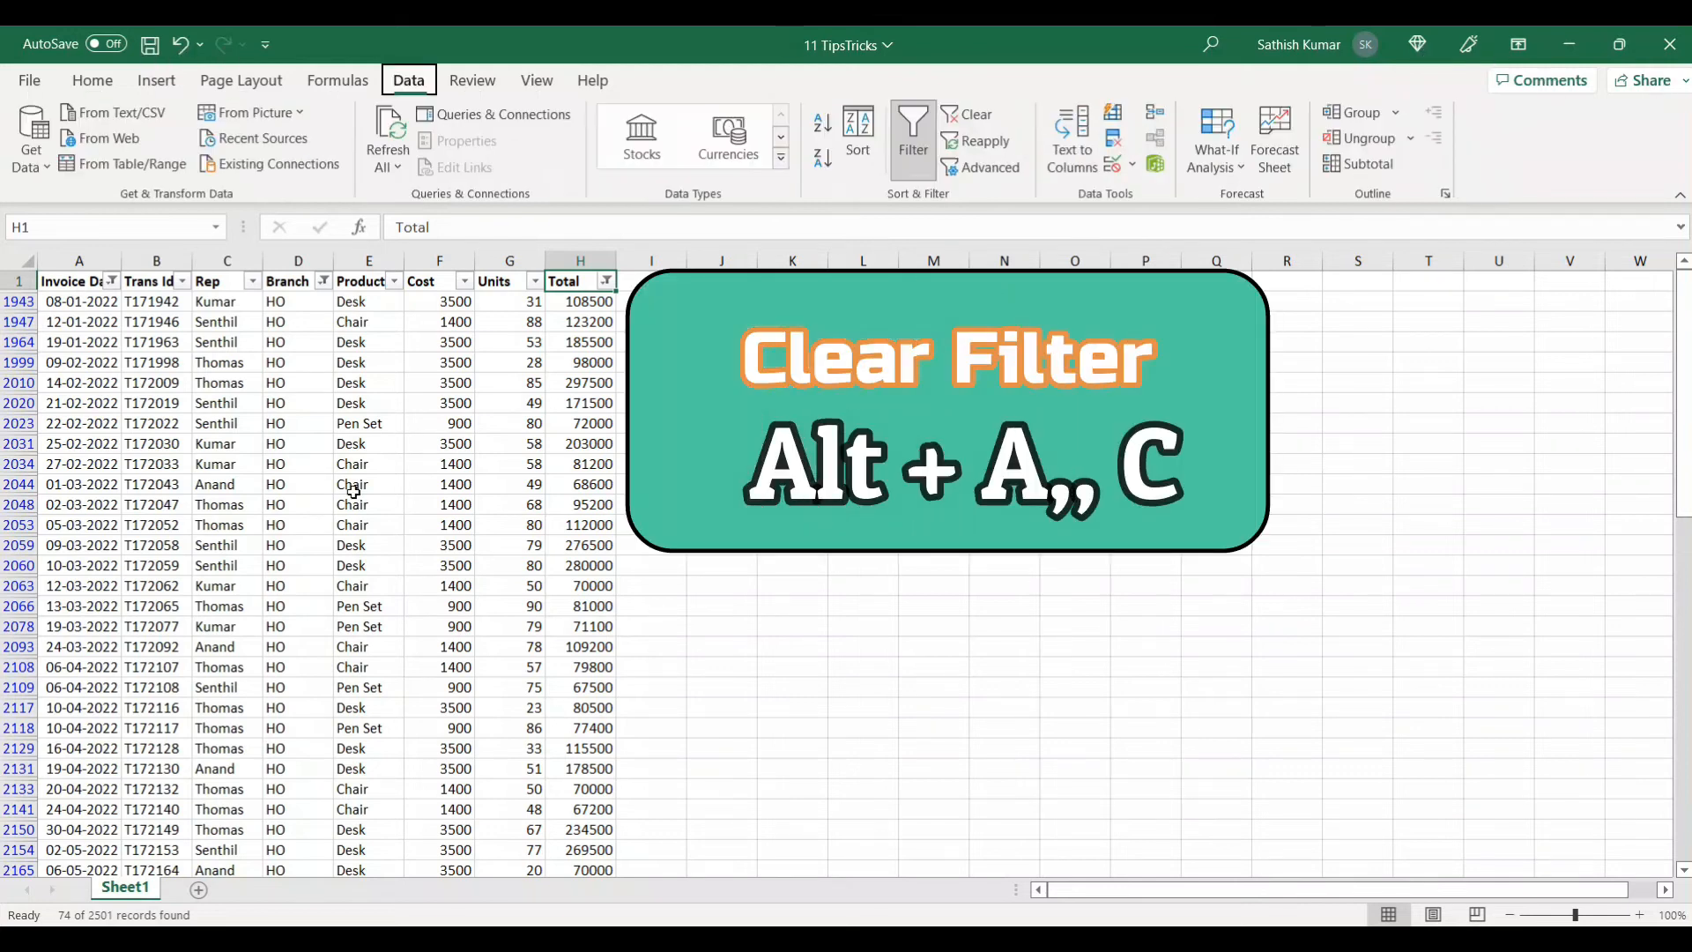
pyautogui.press('c')
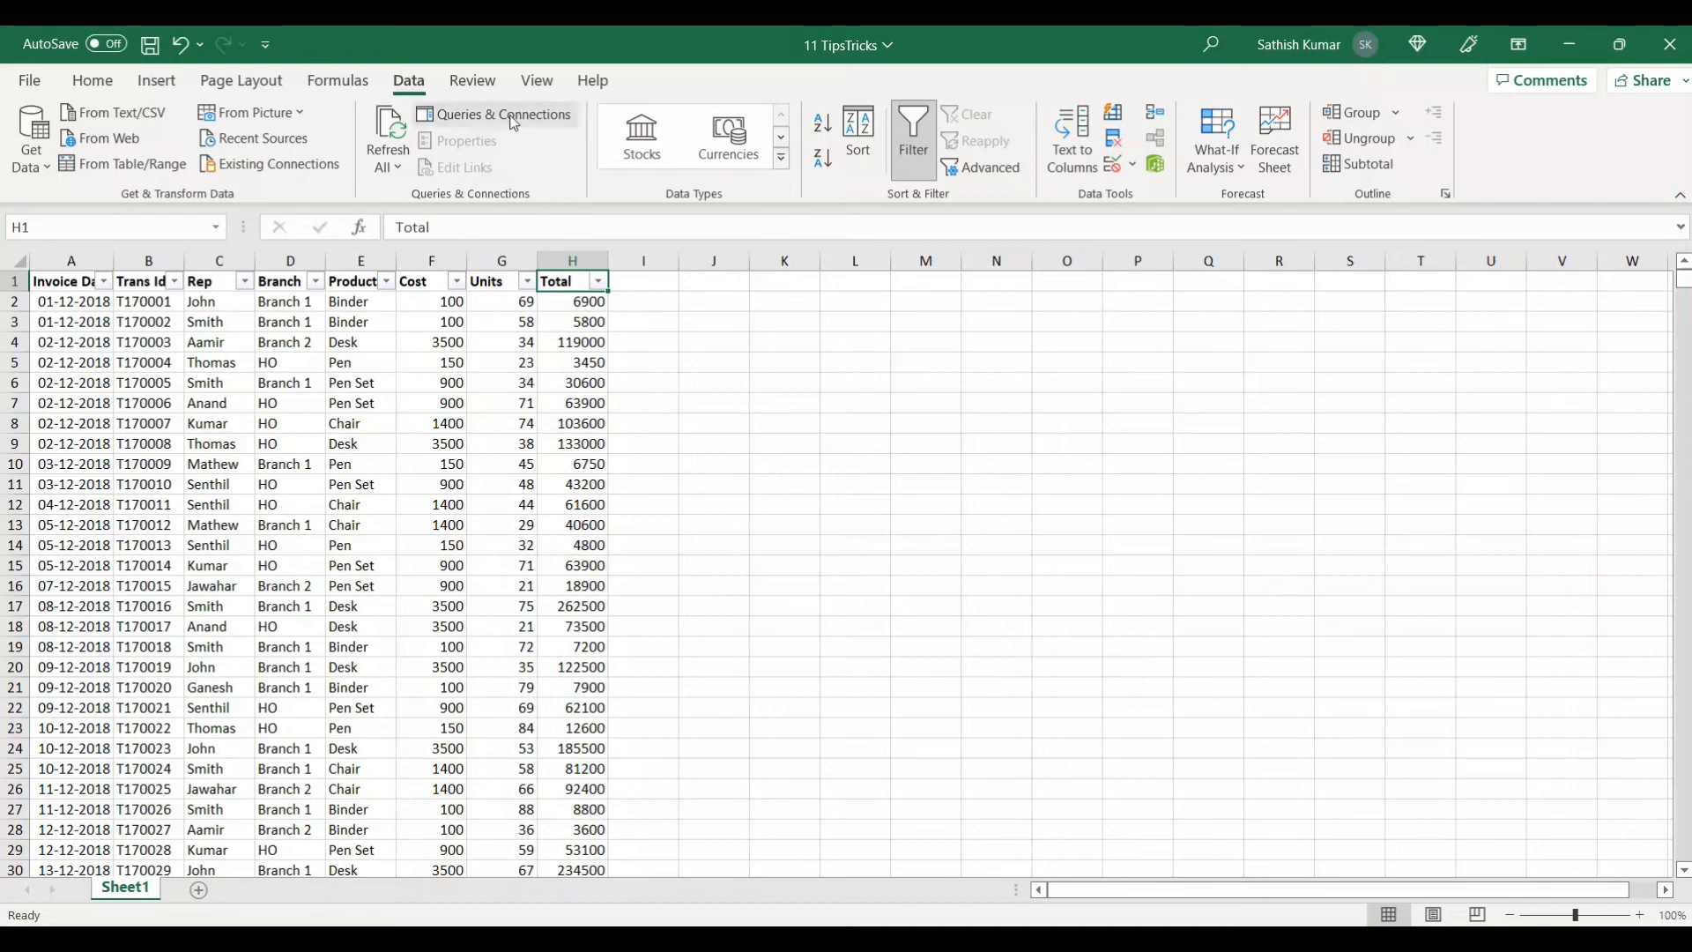
# Show the saved custom view HOThisYearAboveAverage
pyautogui.click(533, 81)
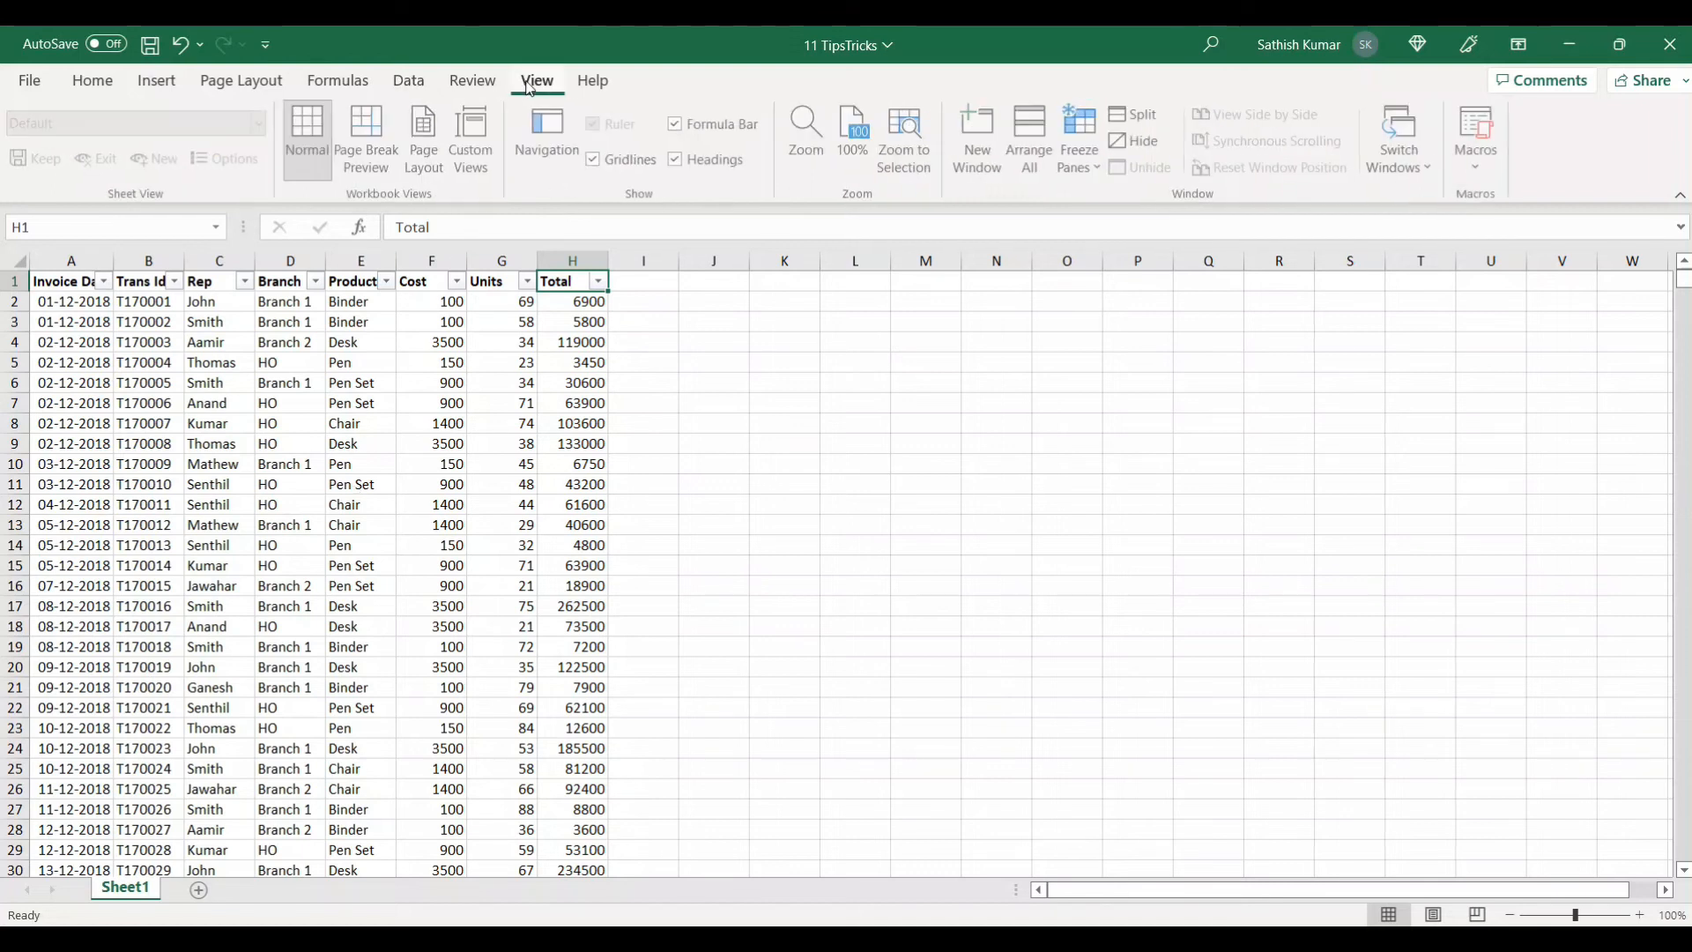
pyautogui.click(488, 160)
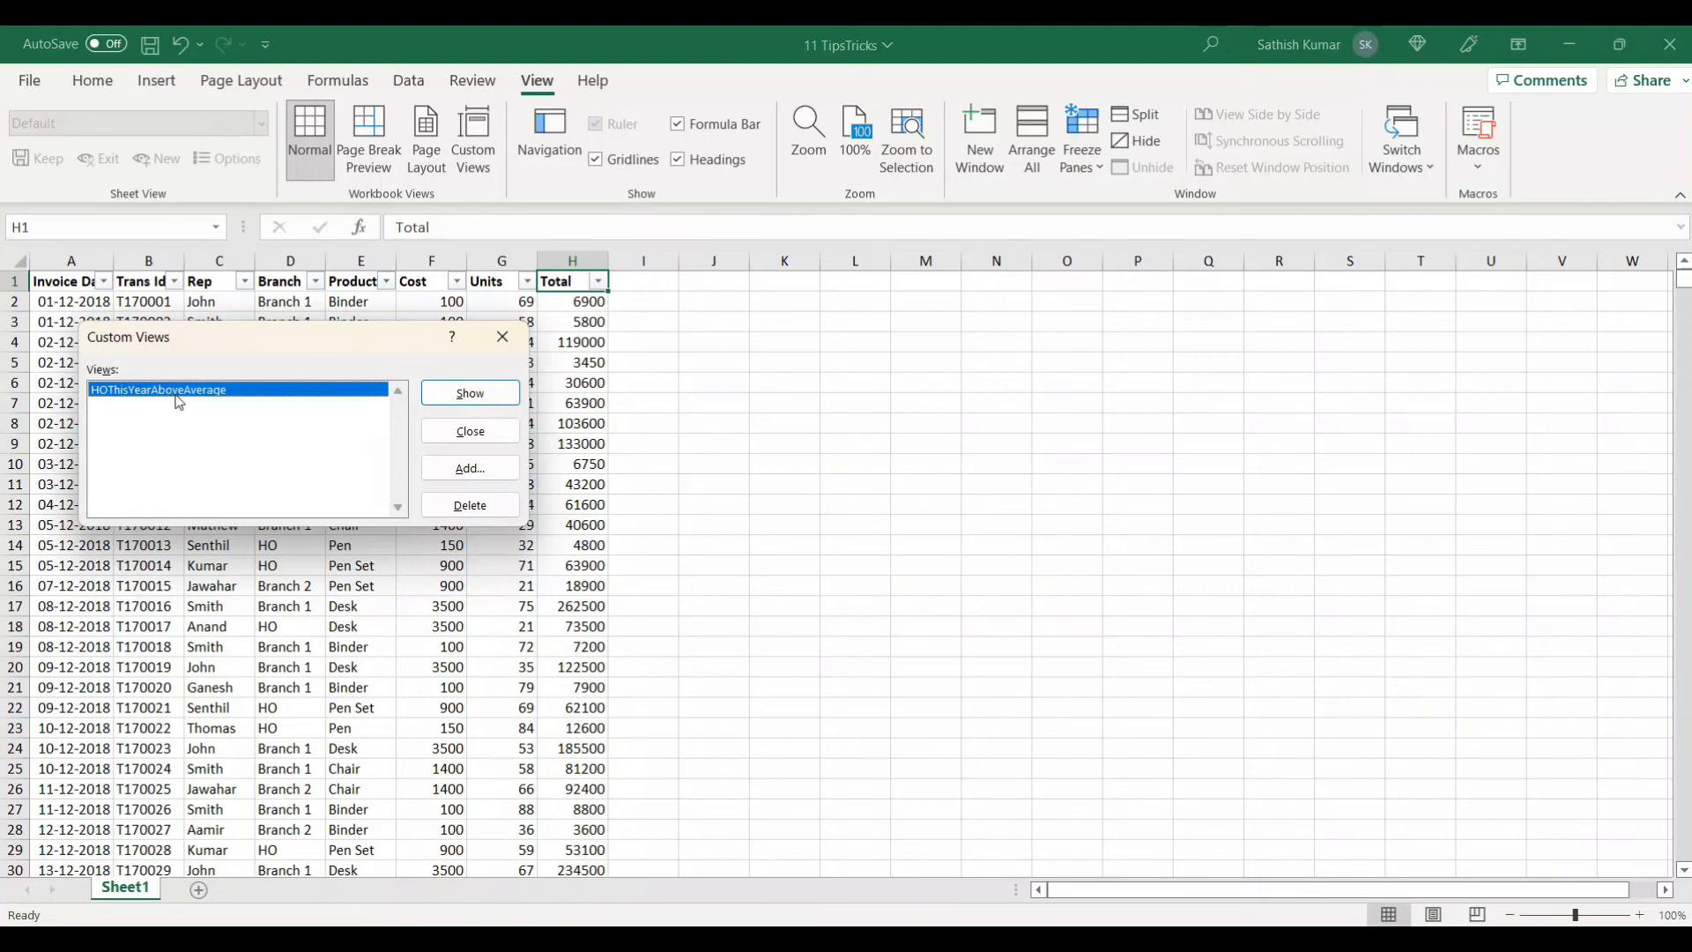
pyautogui.click(445, 399)
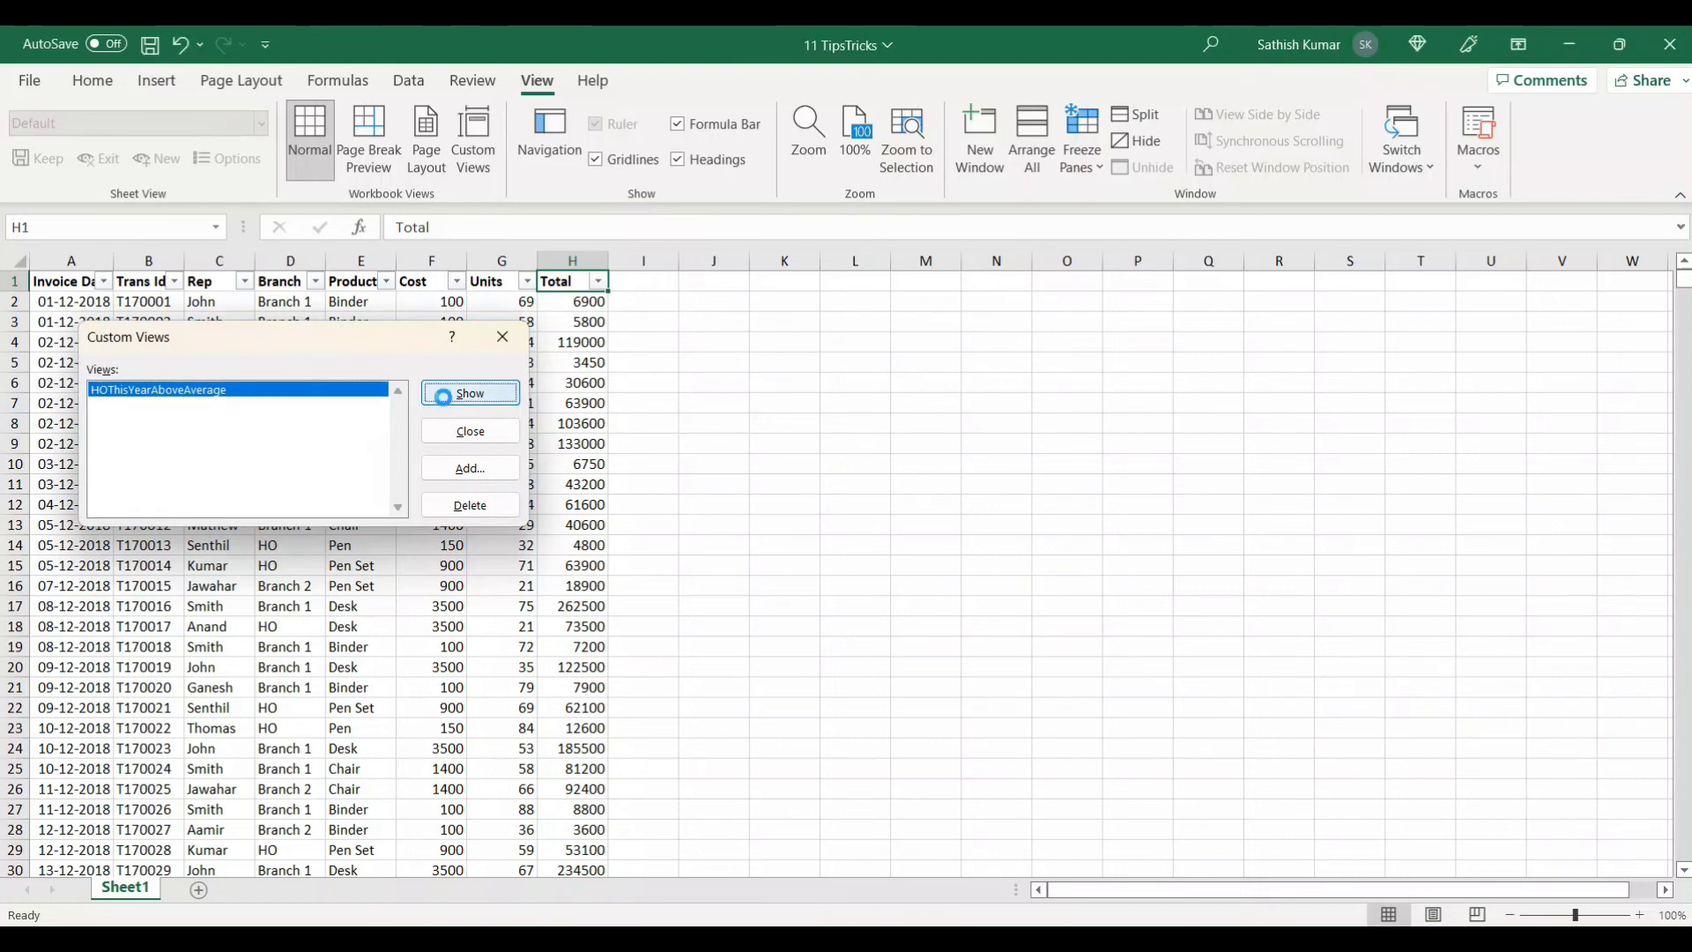